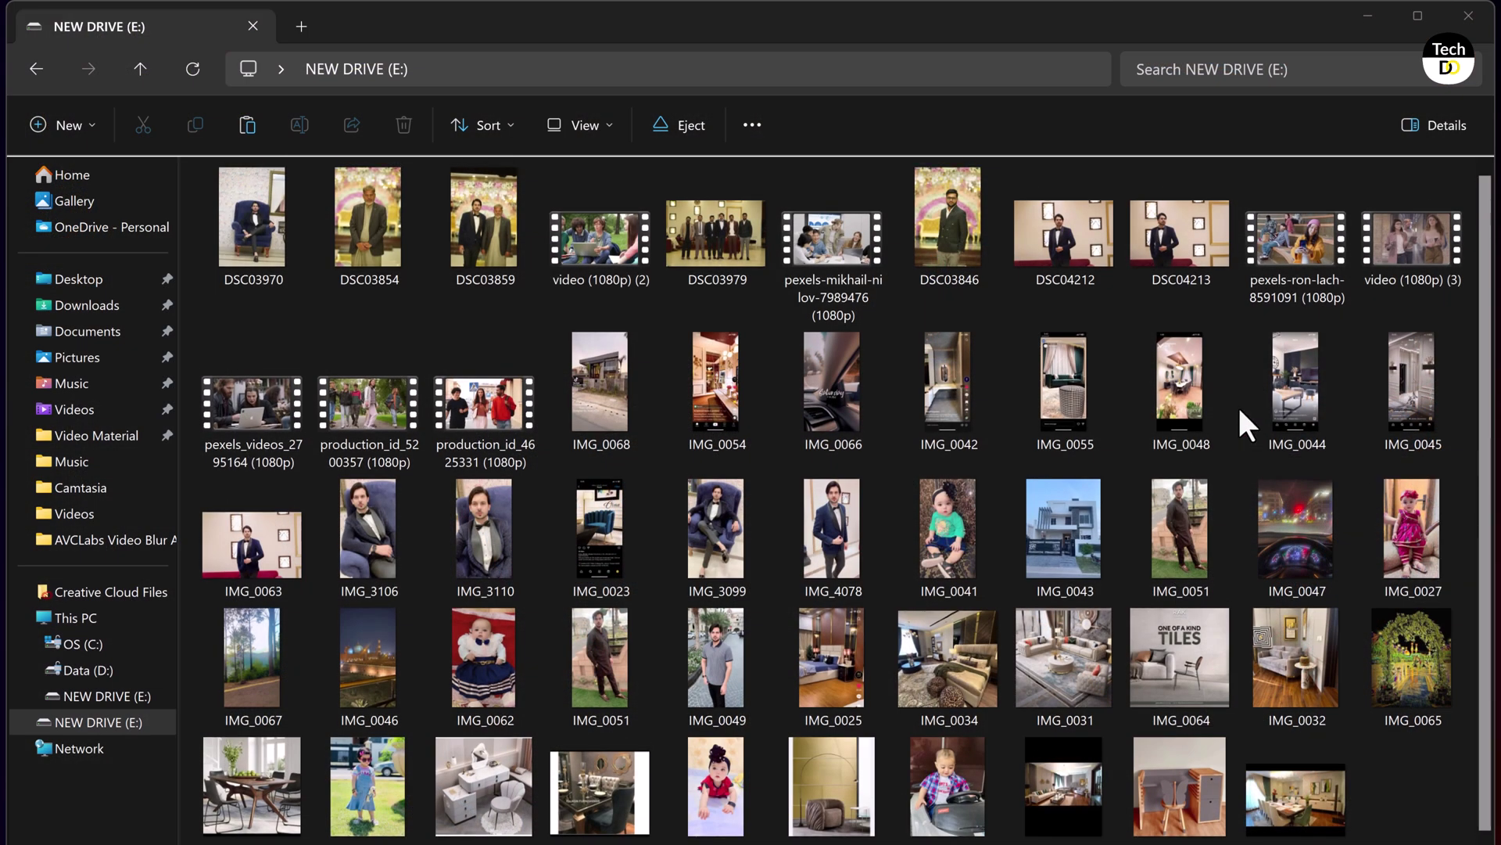
# Select all 54 photos and videos on NEW DRIVE (E:) and delete them, confirming the deletion
pyautogui.moveTo(1441, 829); pyautogui.dragTo(271, 196)
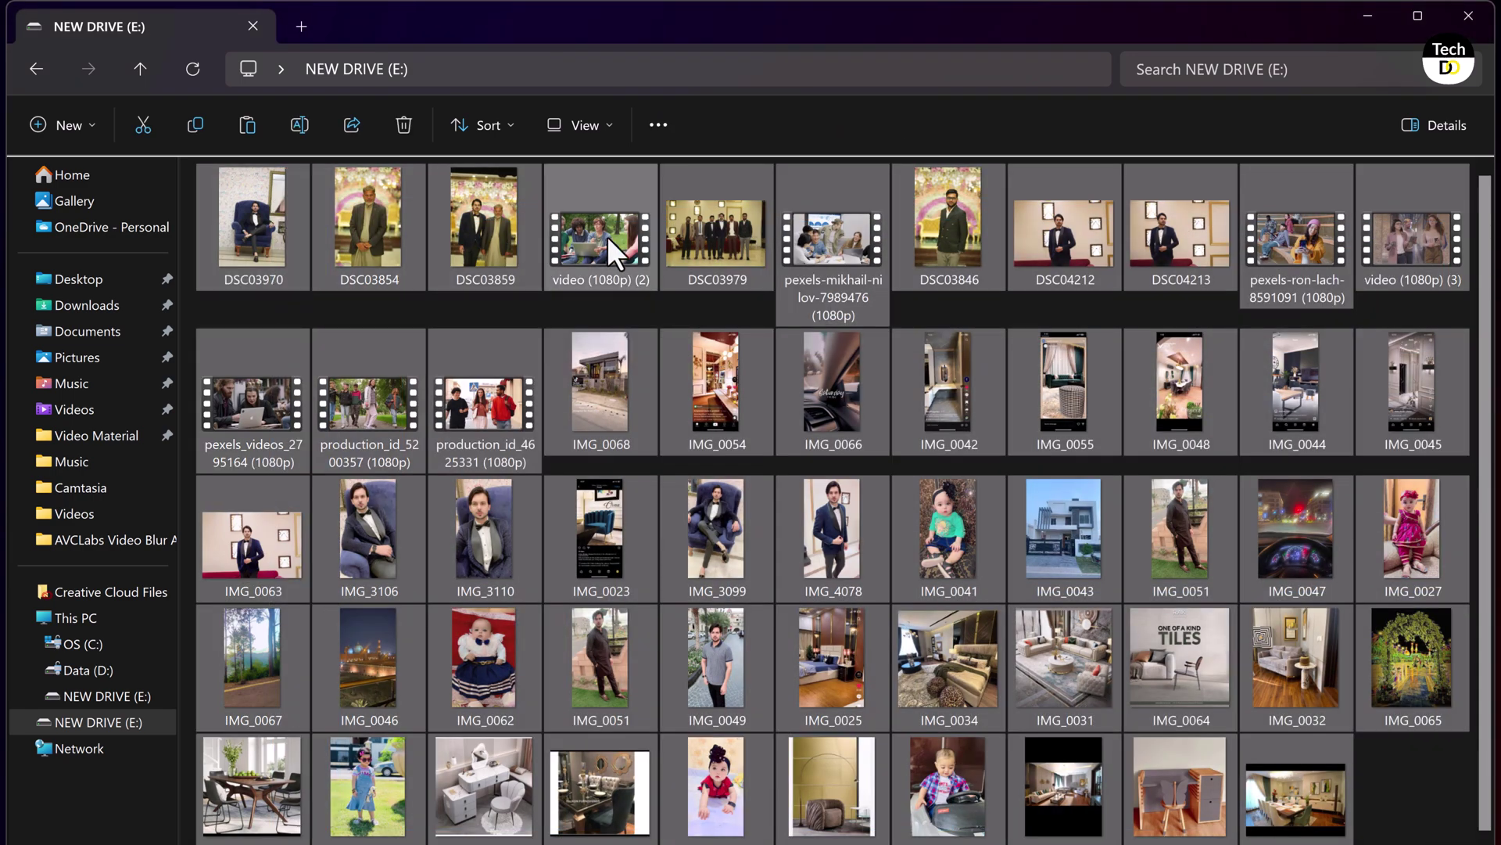
pyautogui.rightClick(607, 237)
pyautogui.click(807, 264)
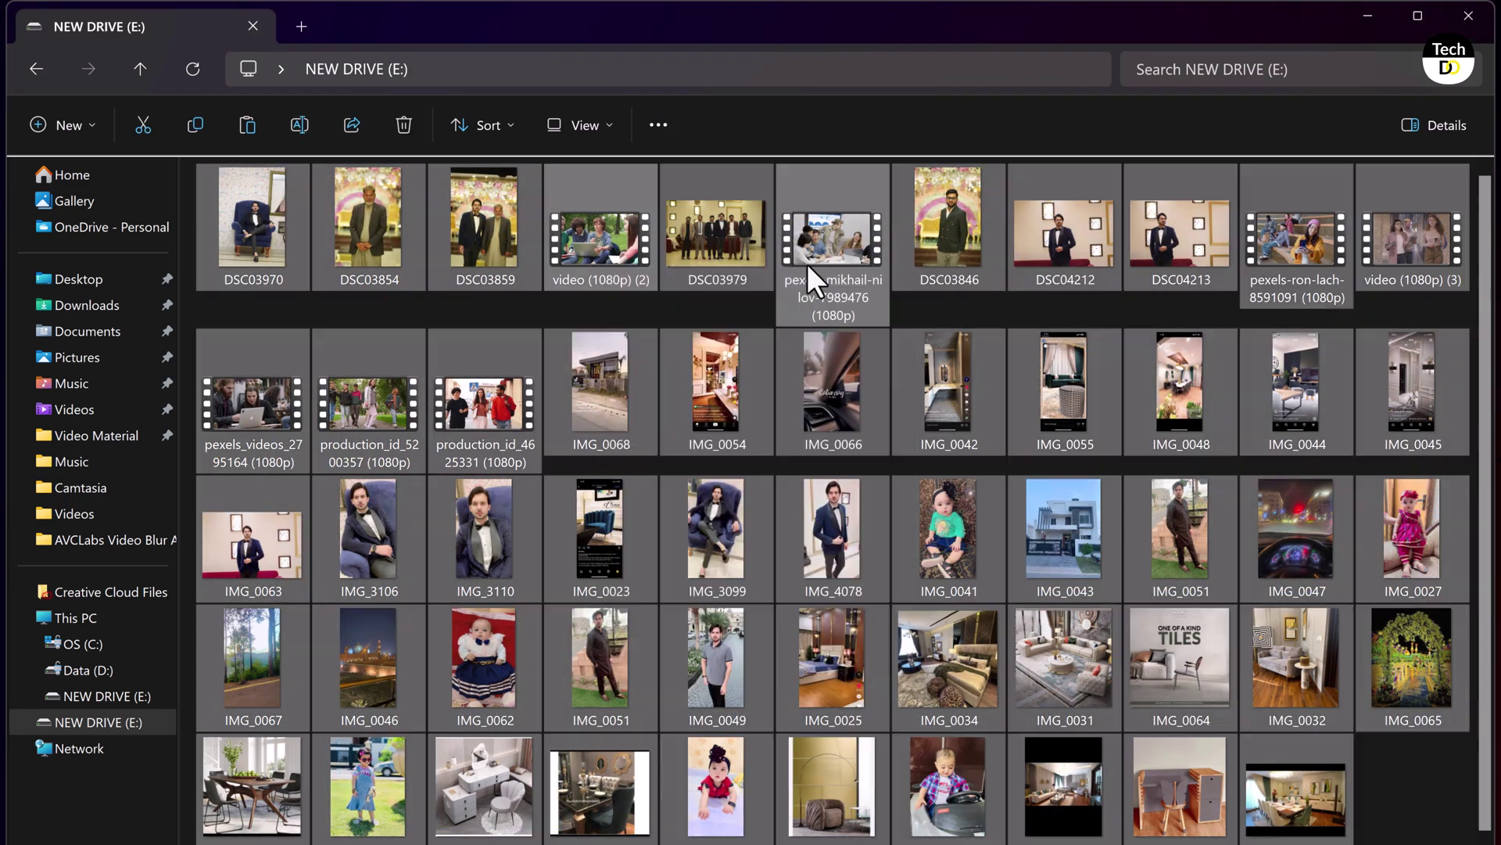
pyautogui.click(839, 472)
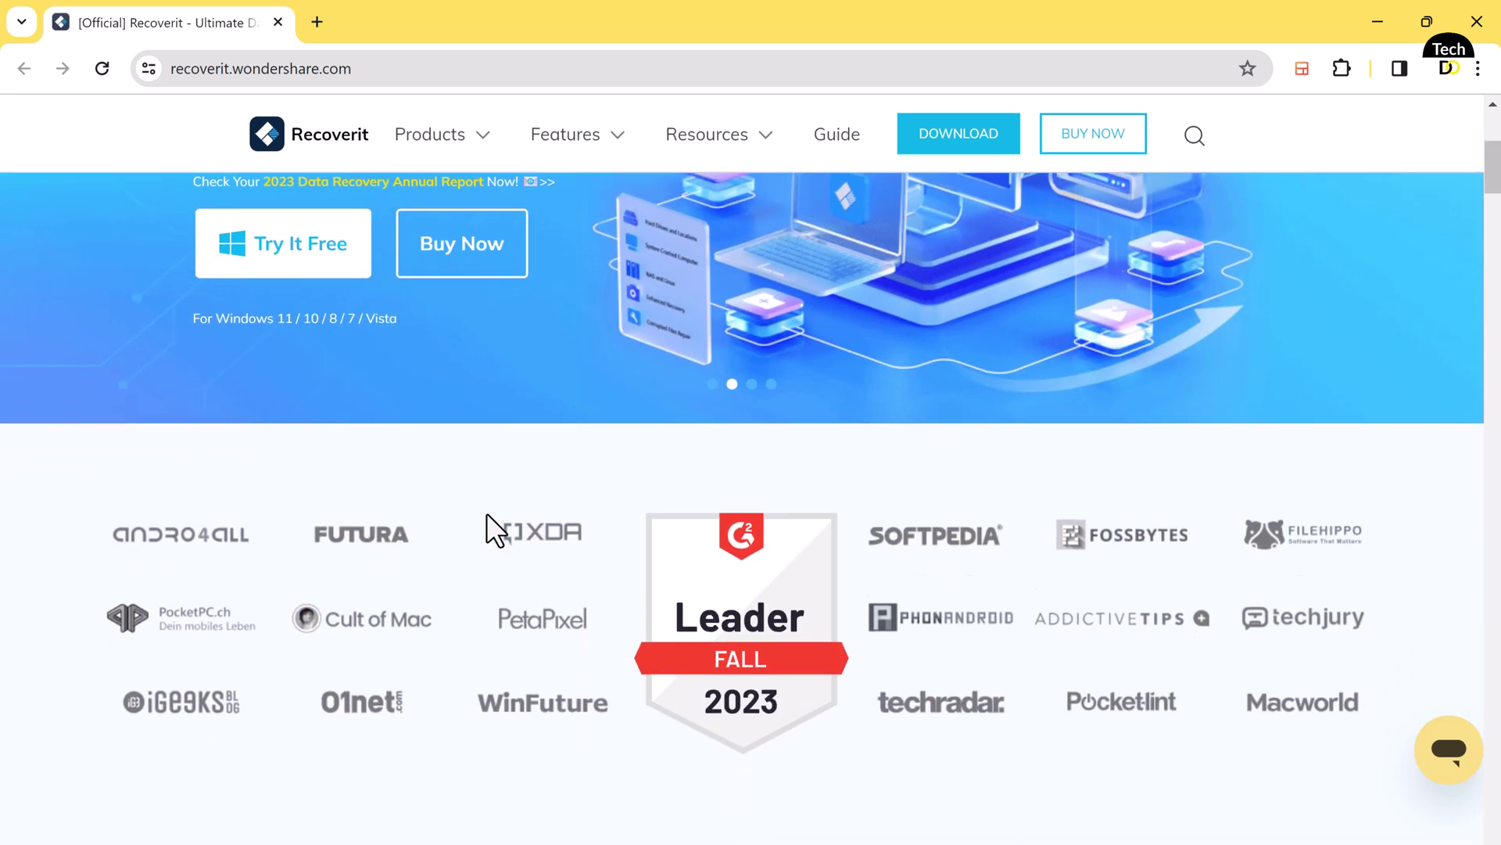
# Scroll through the Recoverit website's data-loss scenarios and recovery features, then back toward the top
pyautogui.scroll(-6, 486, 513)
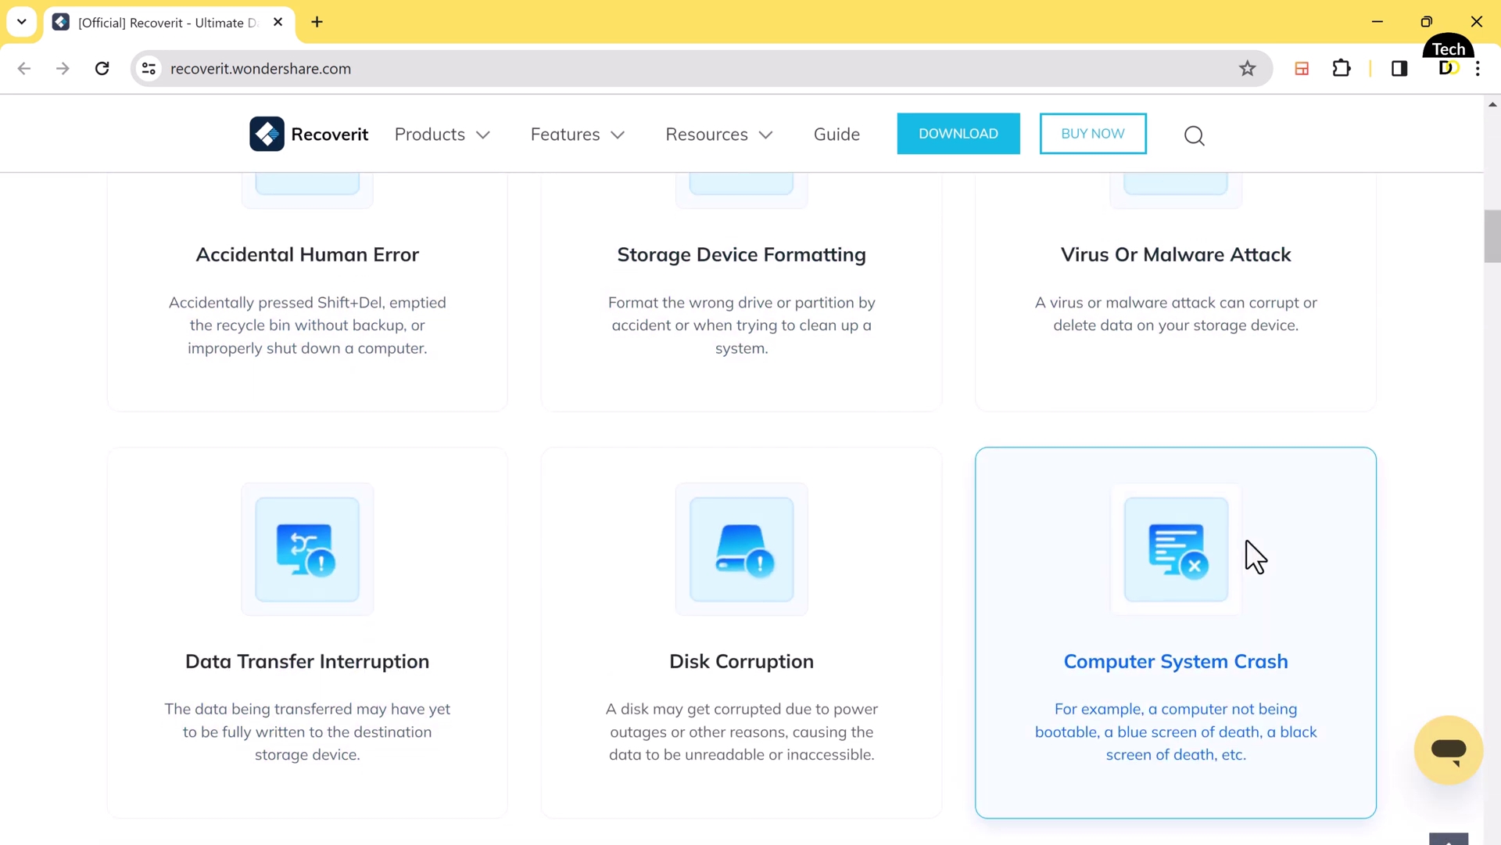
pyautogui.scroll(-2, 714, 539)
pyautogui.scroll(-5, 480, 516)
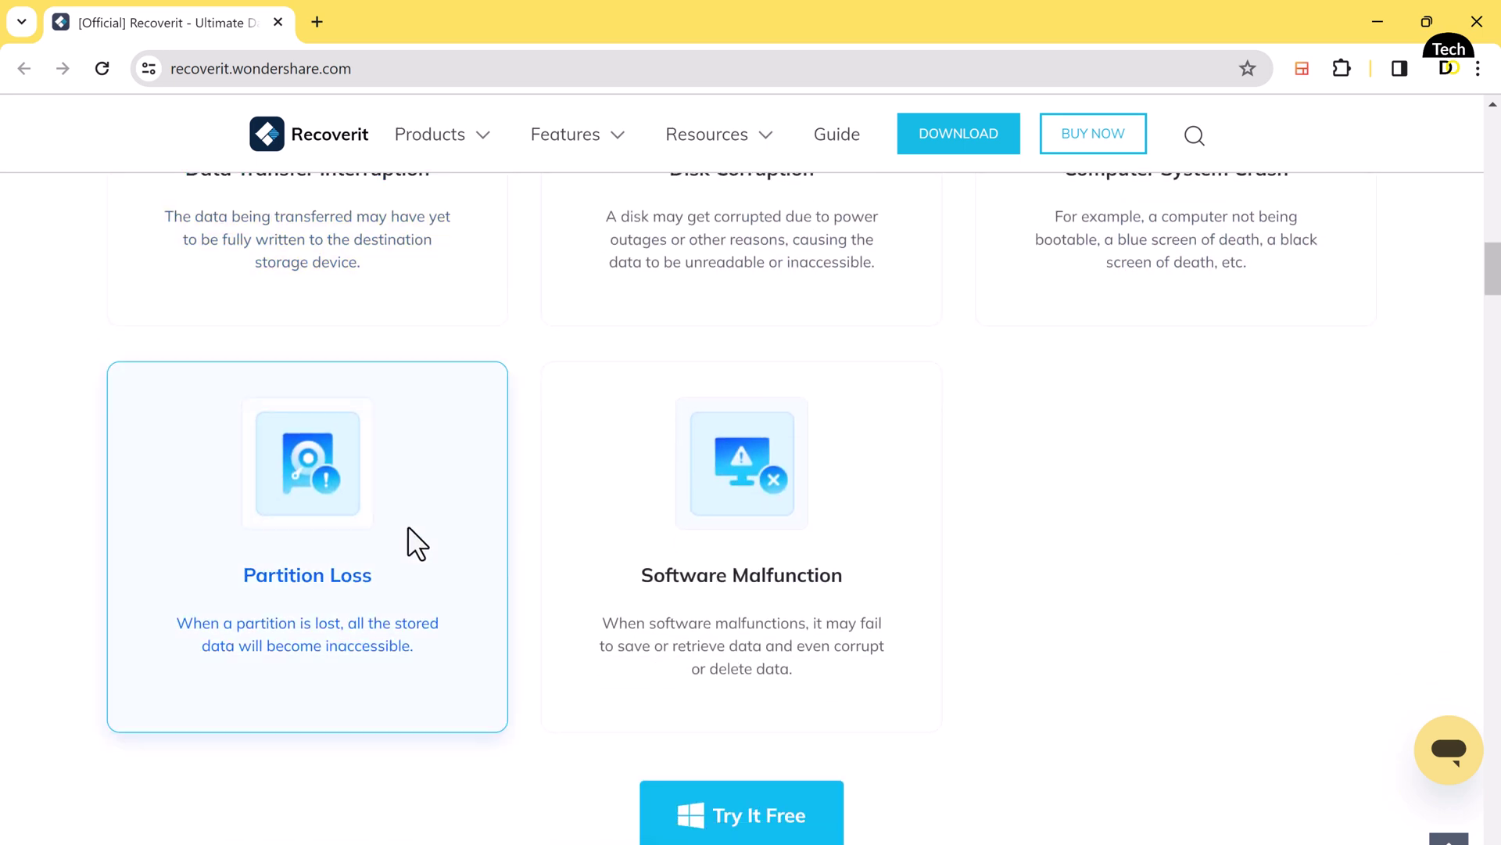
pyautogui.scroll(-2, 765, 560)
pyautogui.scroll(-10, 764, 559)
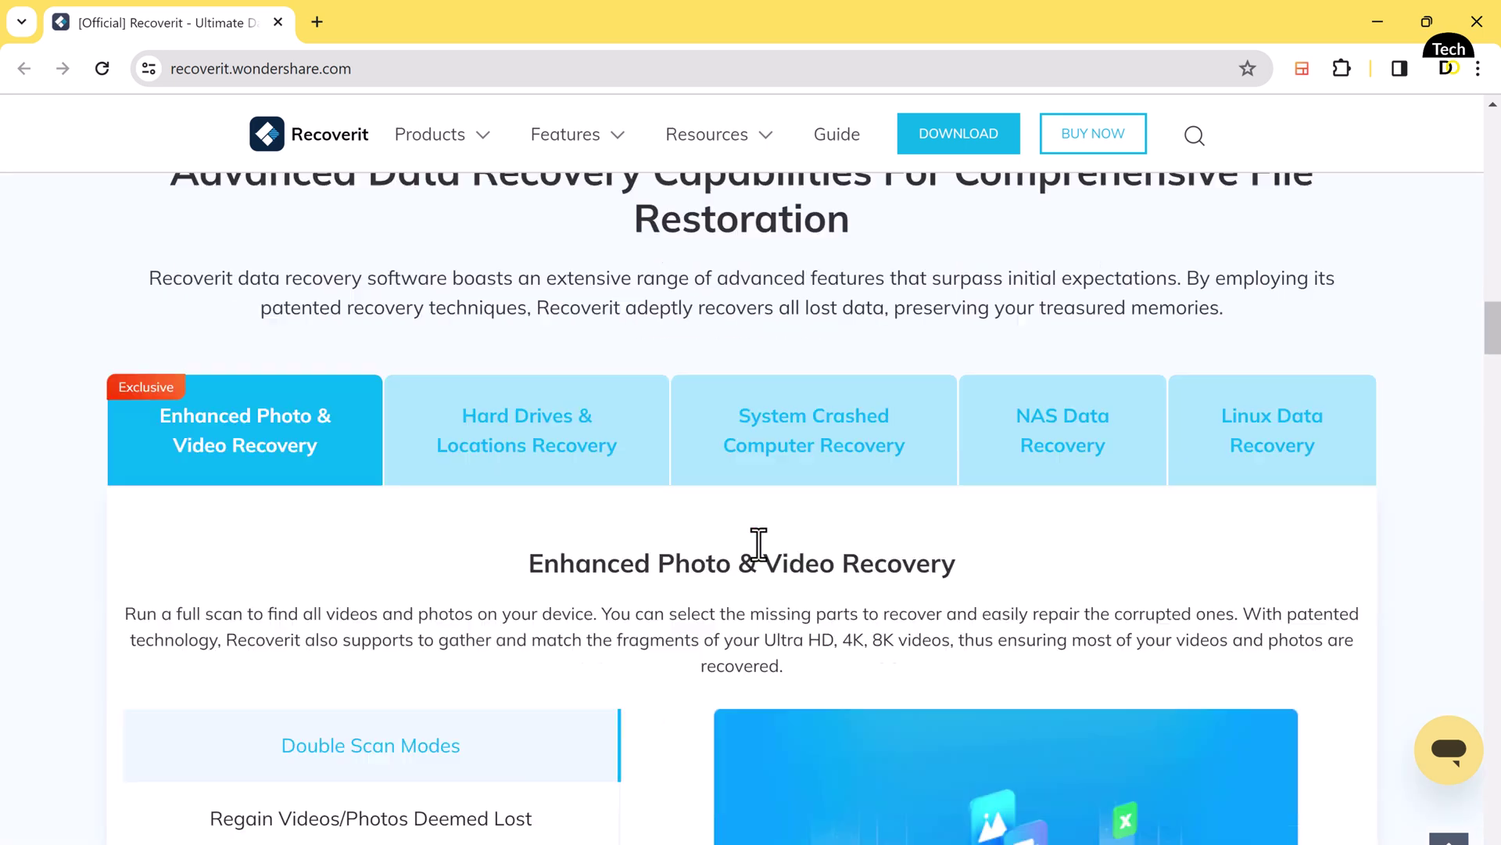
pyautogui.scroll(-2, 759, 545)
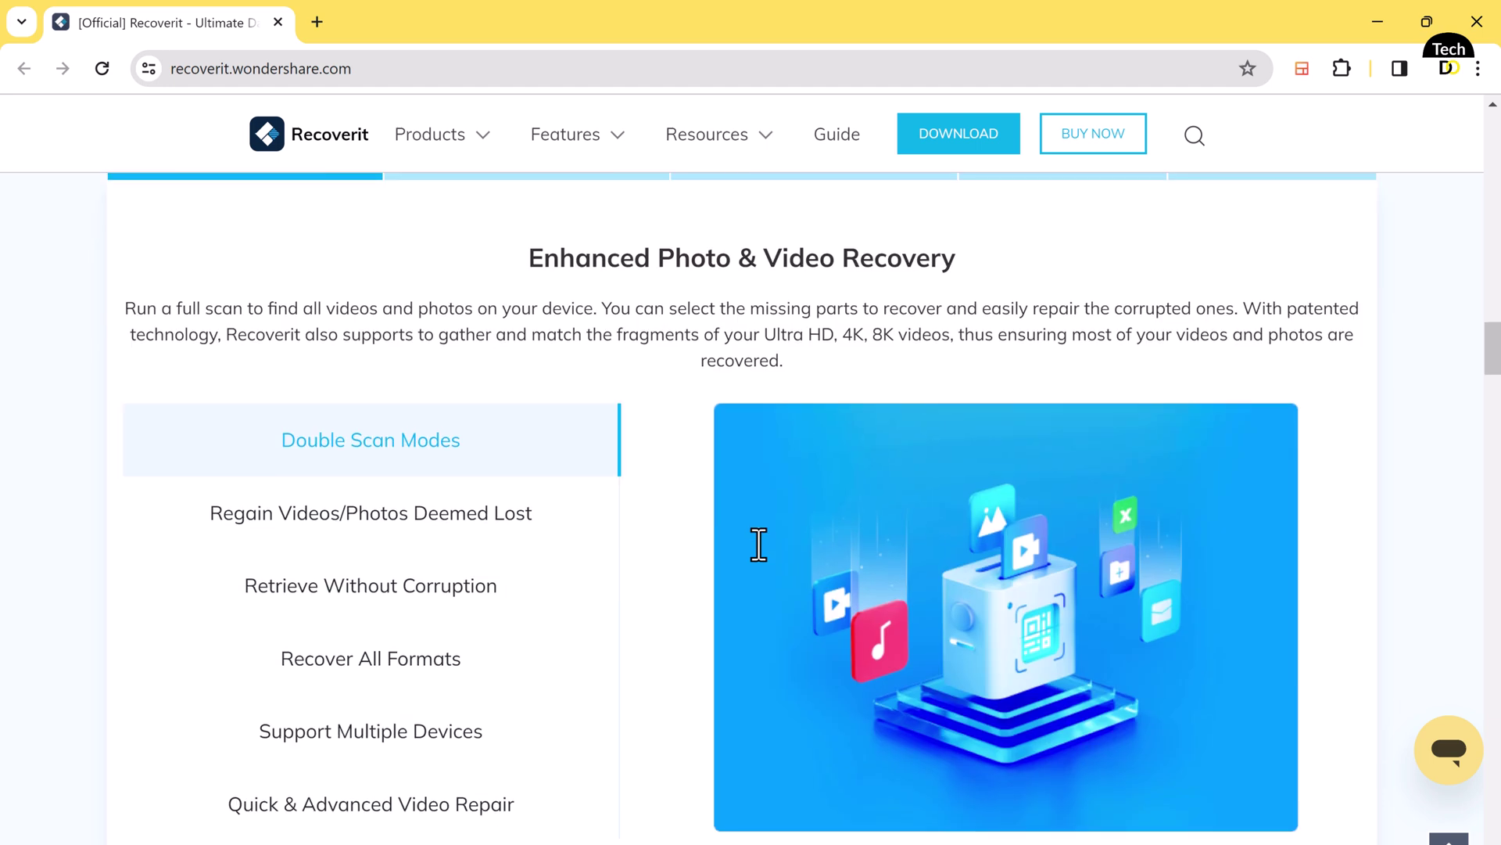
pyautogui.scroll(-5, 455, 570)
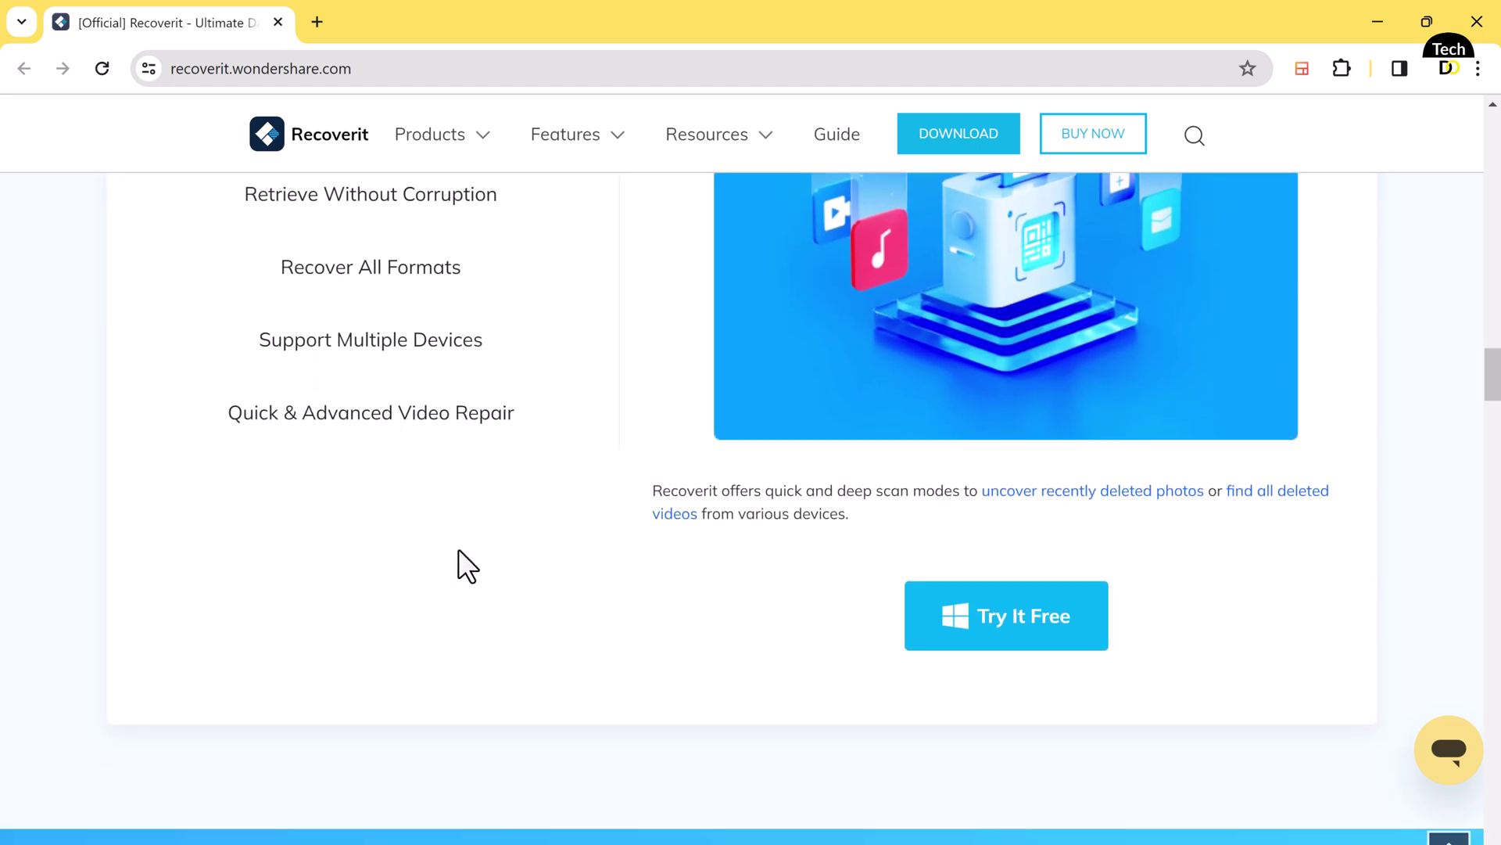
pyautogui.scroll(-10, 466, 566)
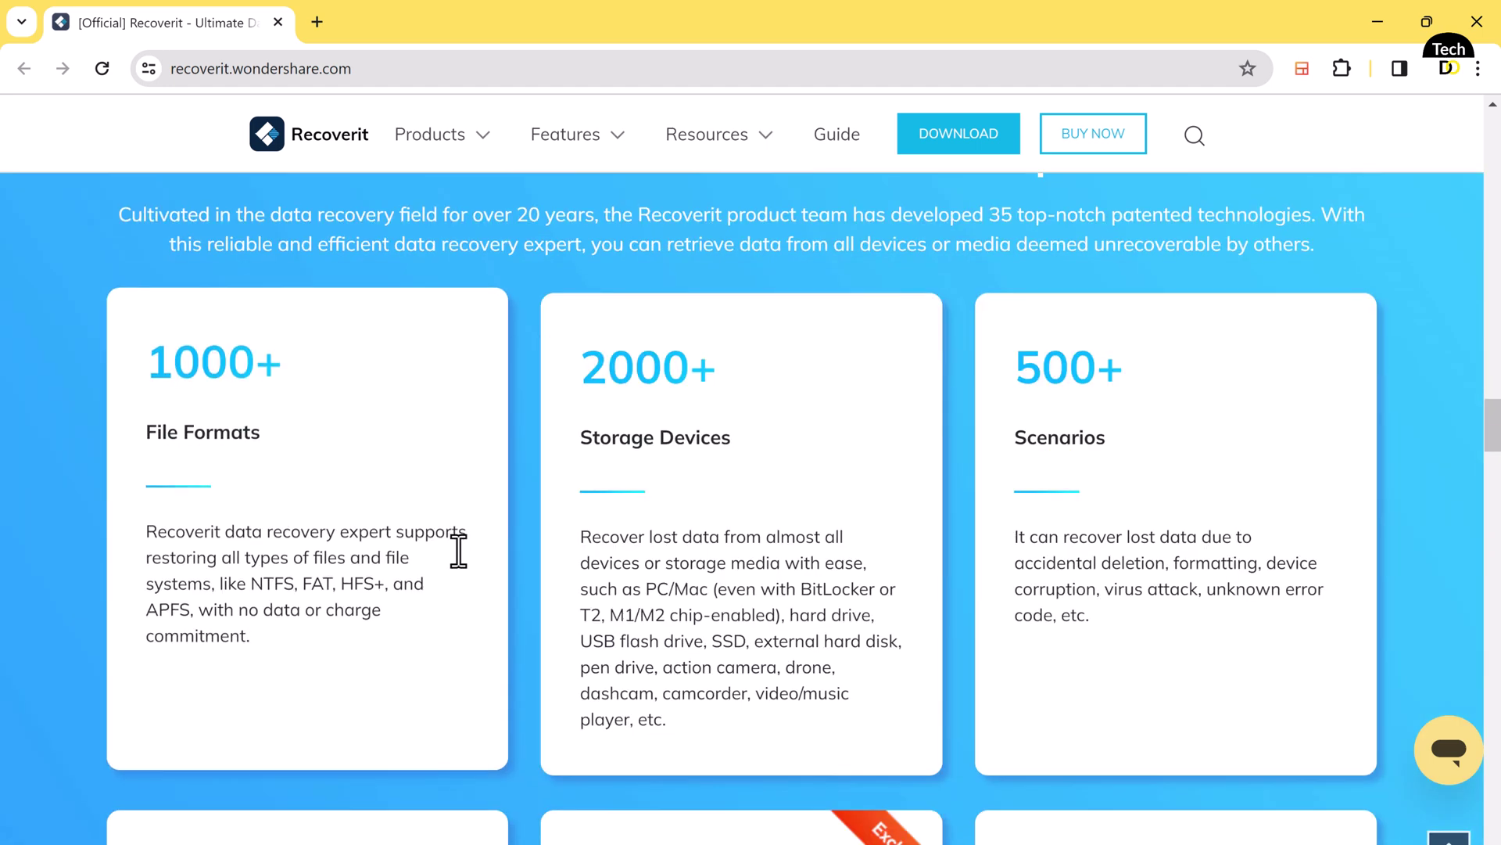
pyautogui.scroll(-7, 458, 550)
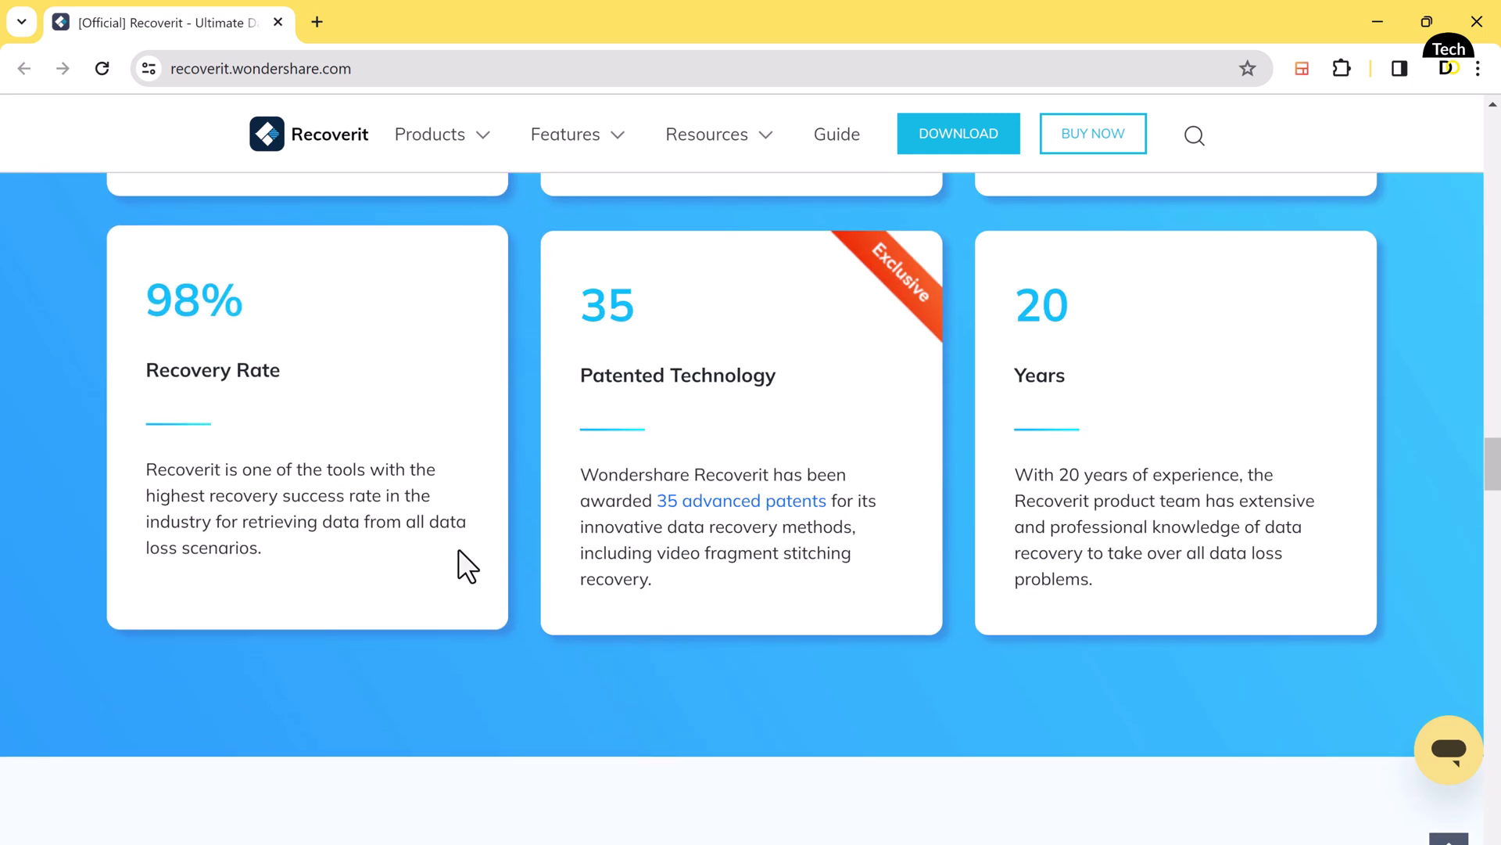
pyautogui.scroll(17, 438, 508)
pyautogui.scroll(15, 429, 485)
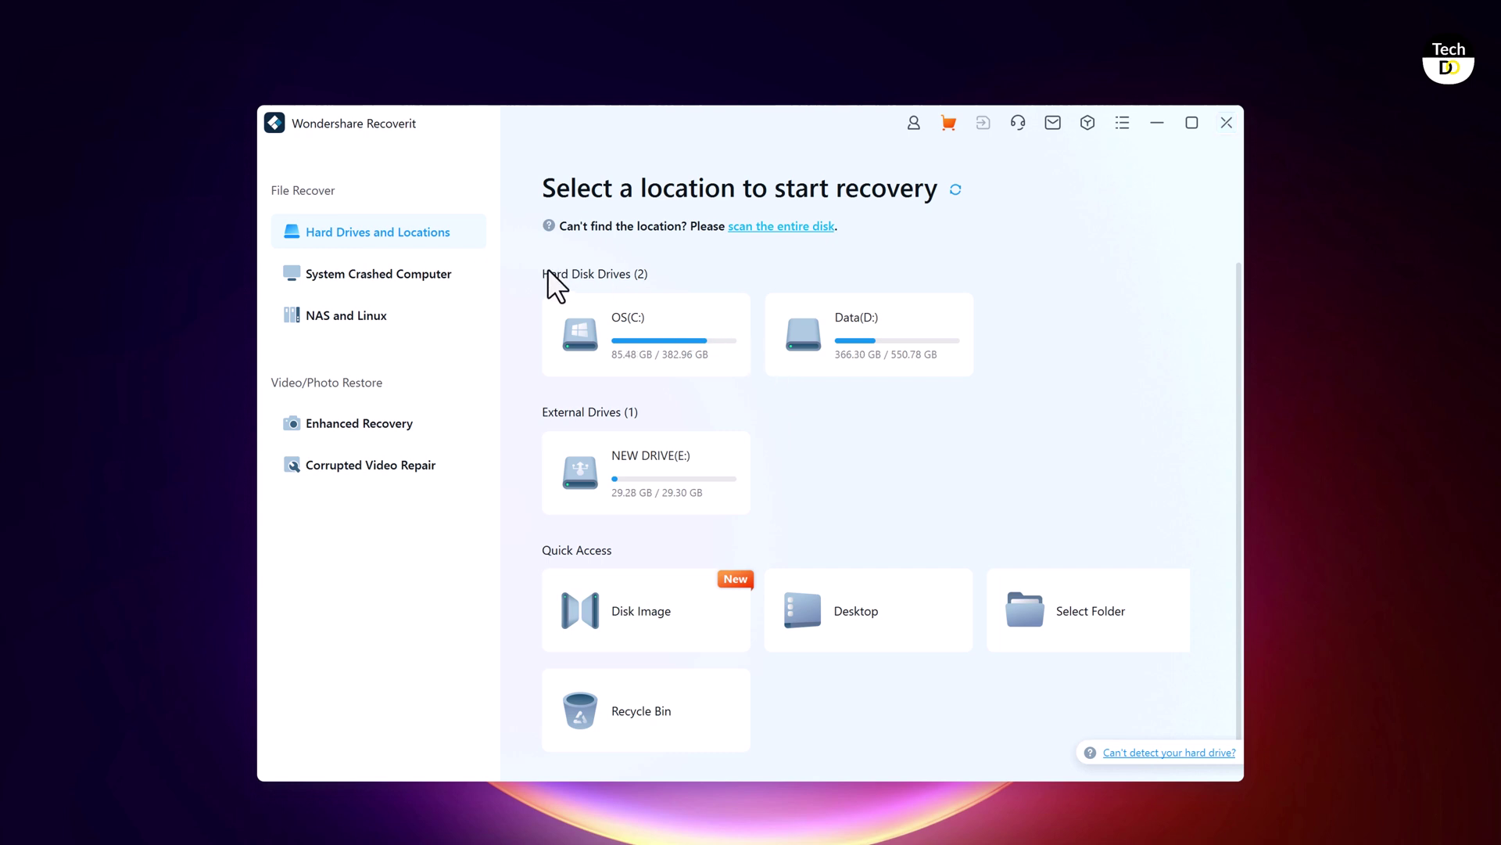
# Scan NEW DRIVE (E:) for lost files, then stop the scan at 389 files found
pyautogui.moveTo(579, 316)
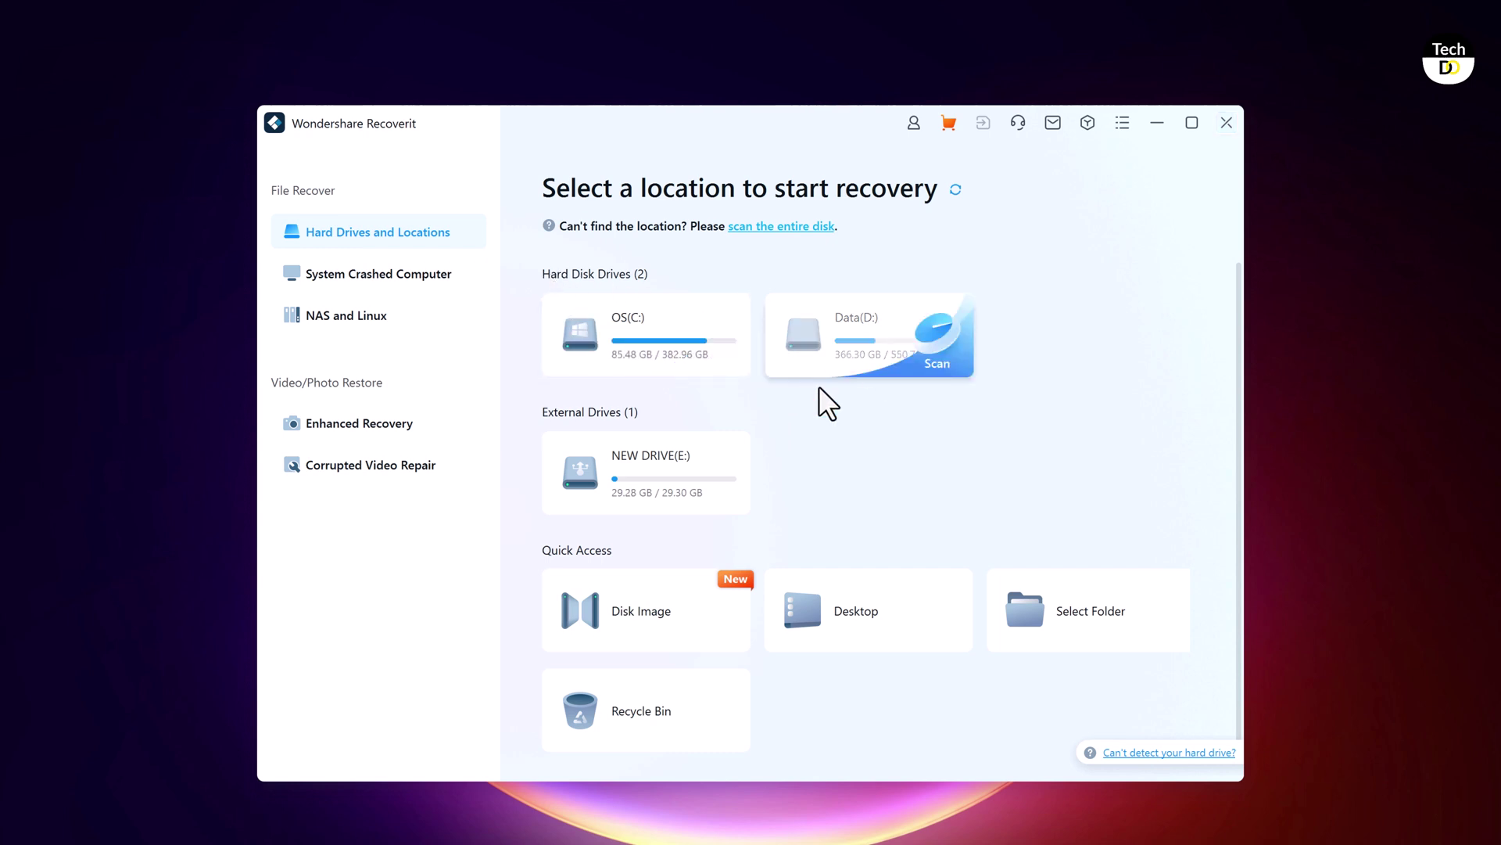
pyautogui.moveTo(604, 441)
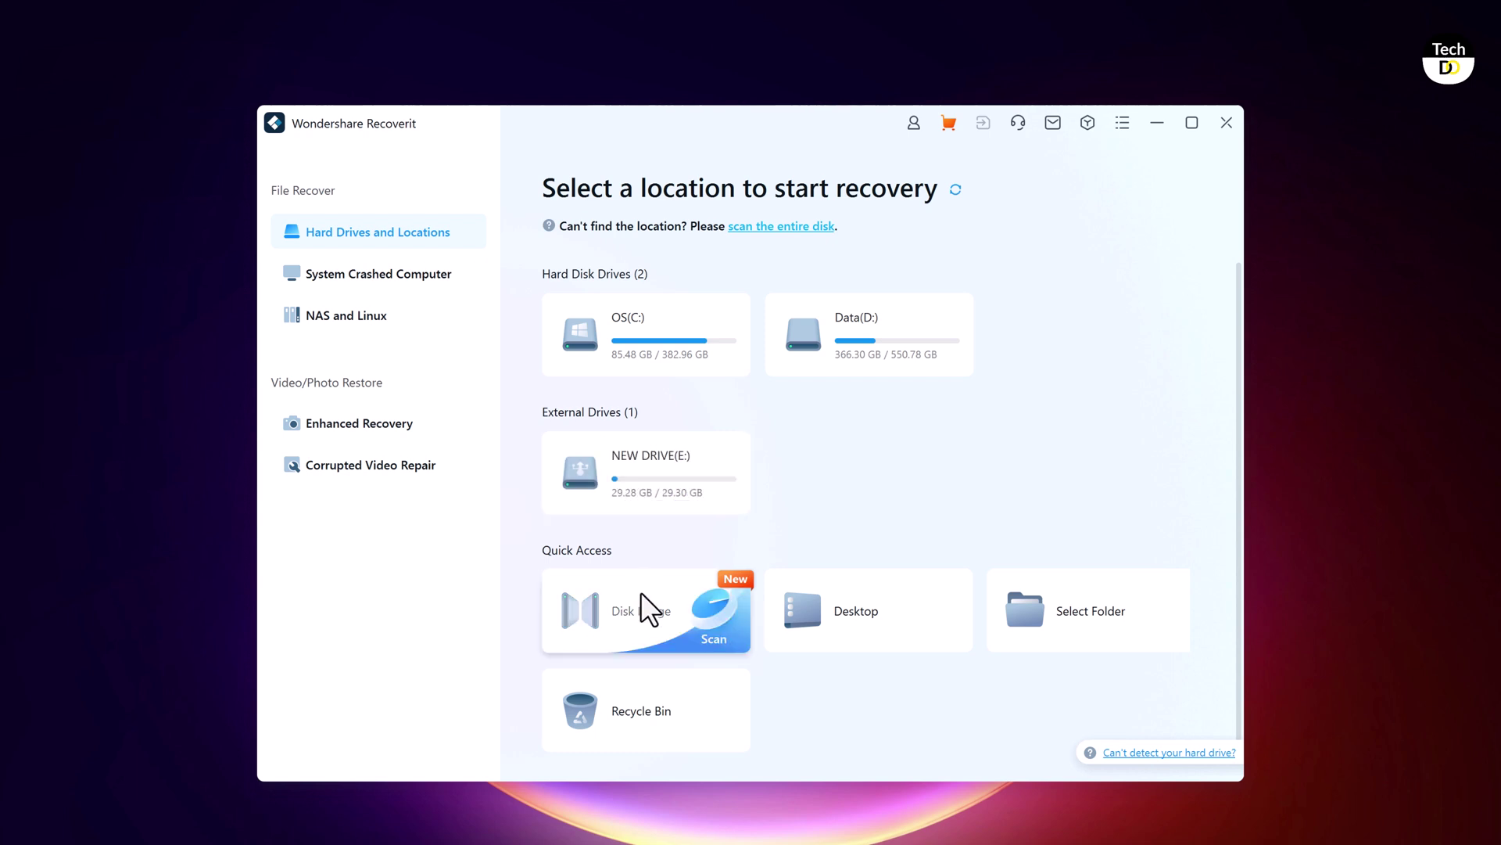
pyautogui.moveTo(701, 682)
pyautogui.moveTo(661, 492)
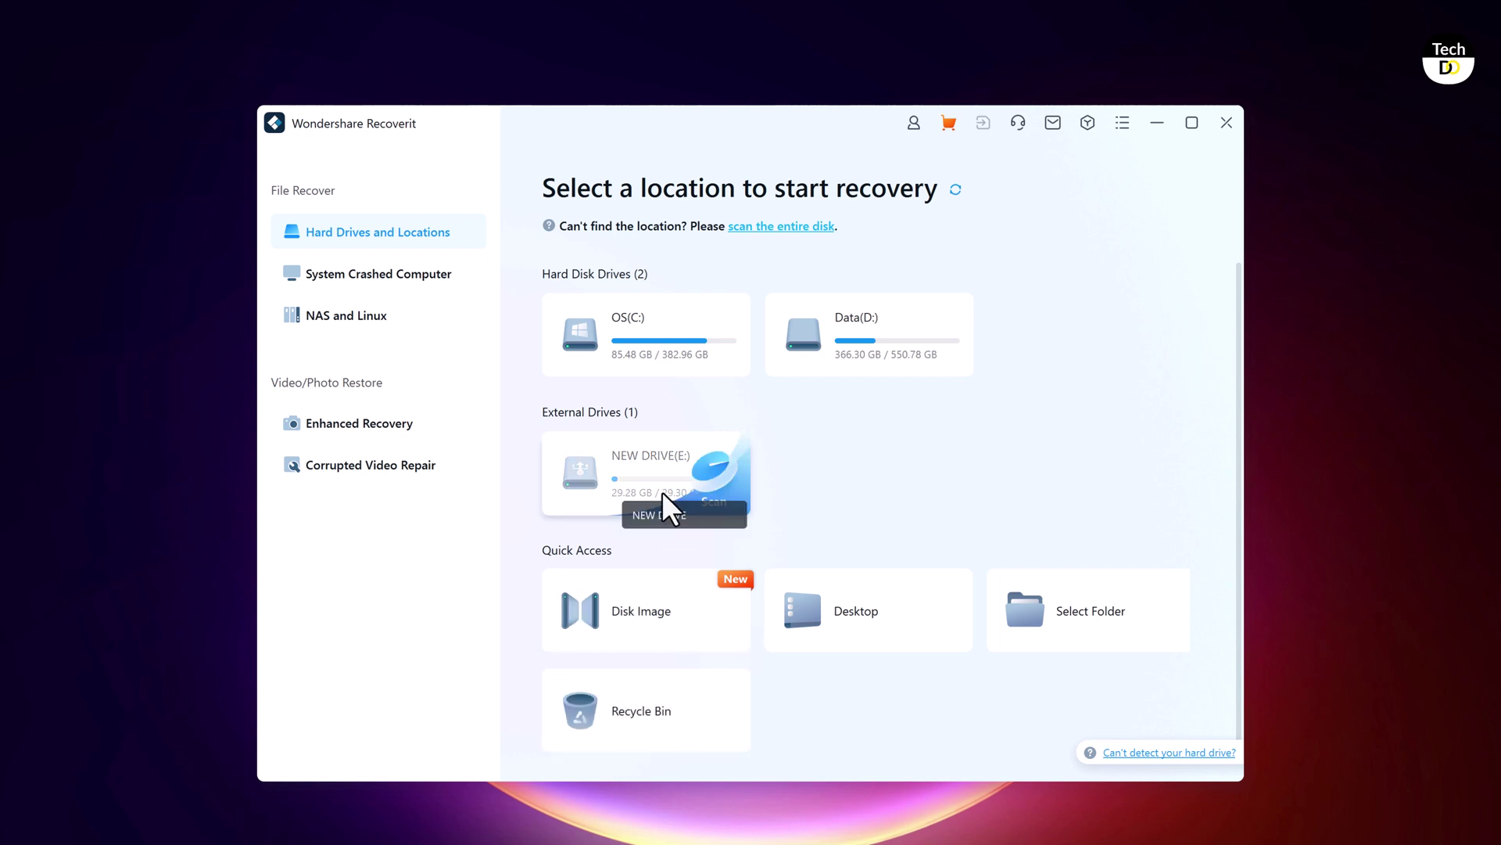
pyautogui.click(679, 468)
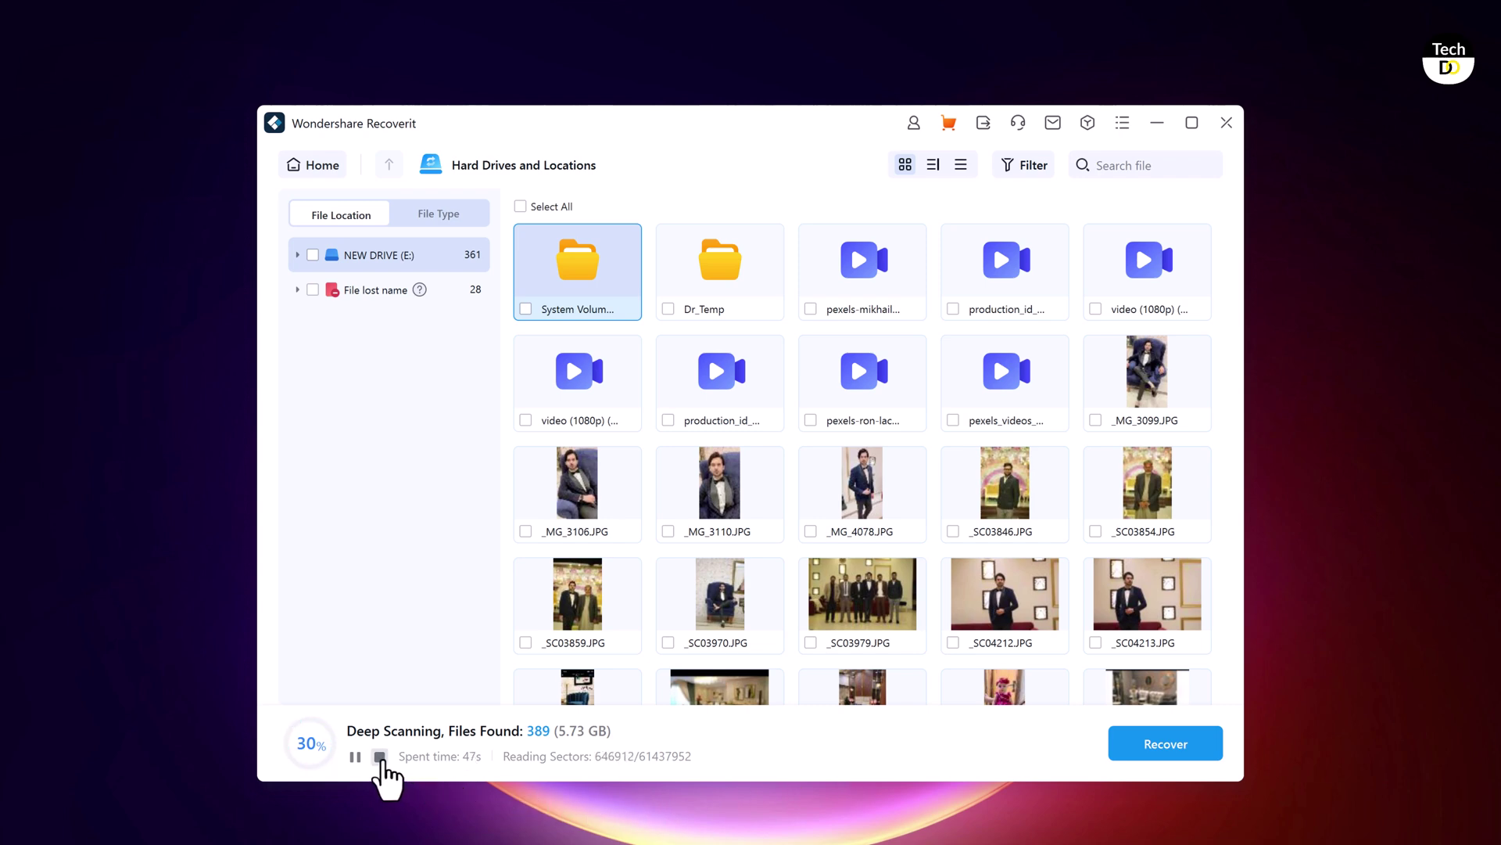
pyautogui.click(380, 756)
pyautogui.click(844, 497)
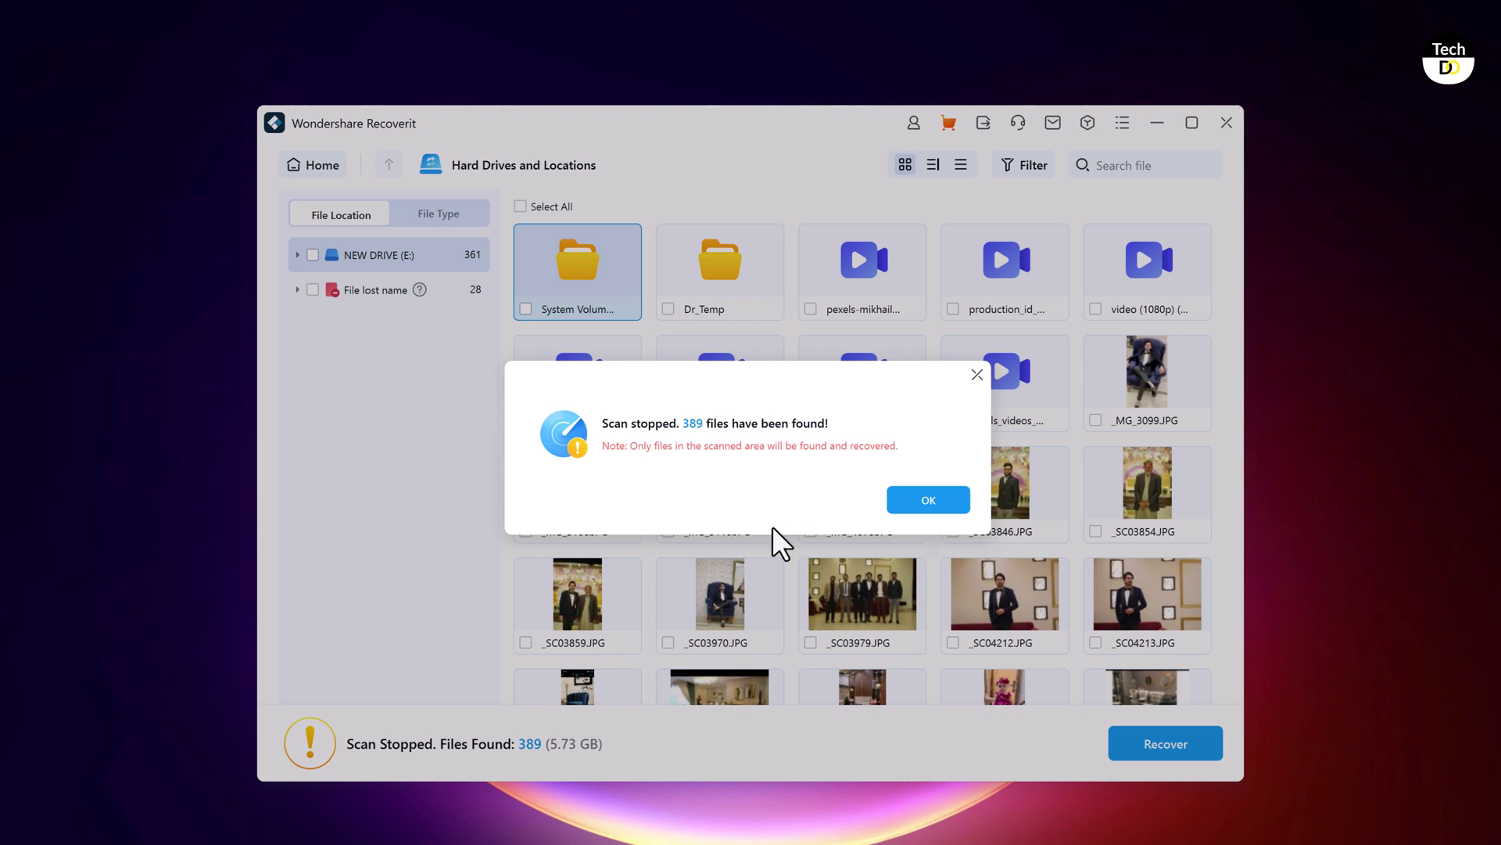
# Dismiss the scan summary, group results by file type, and open the found Video > mp4 files
pyautogui.click(912, 505)
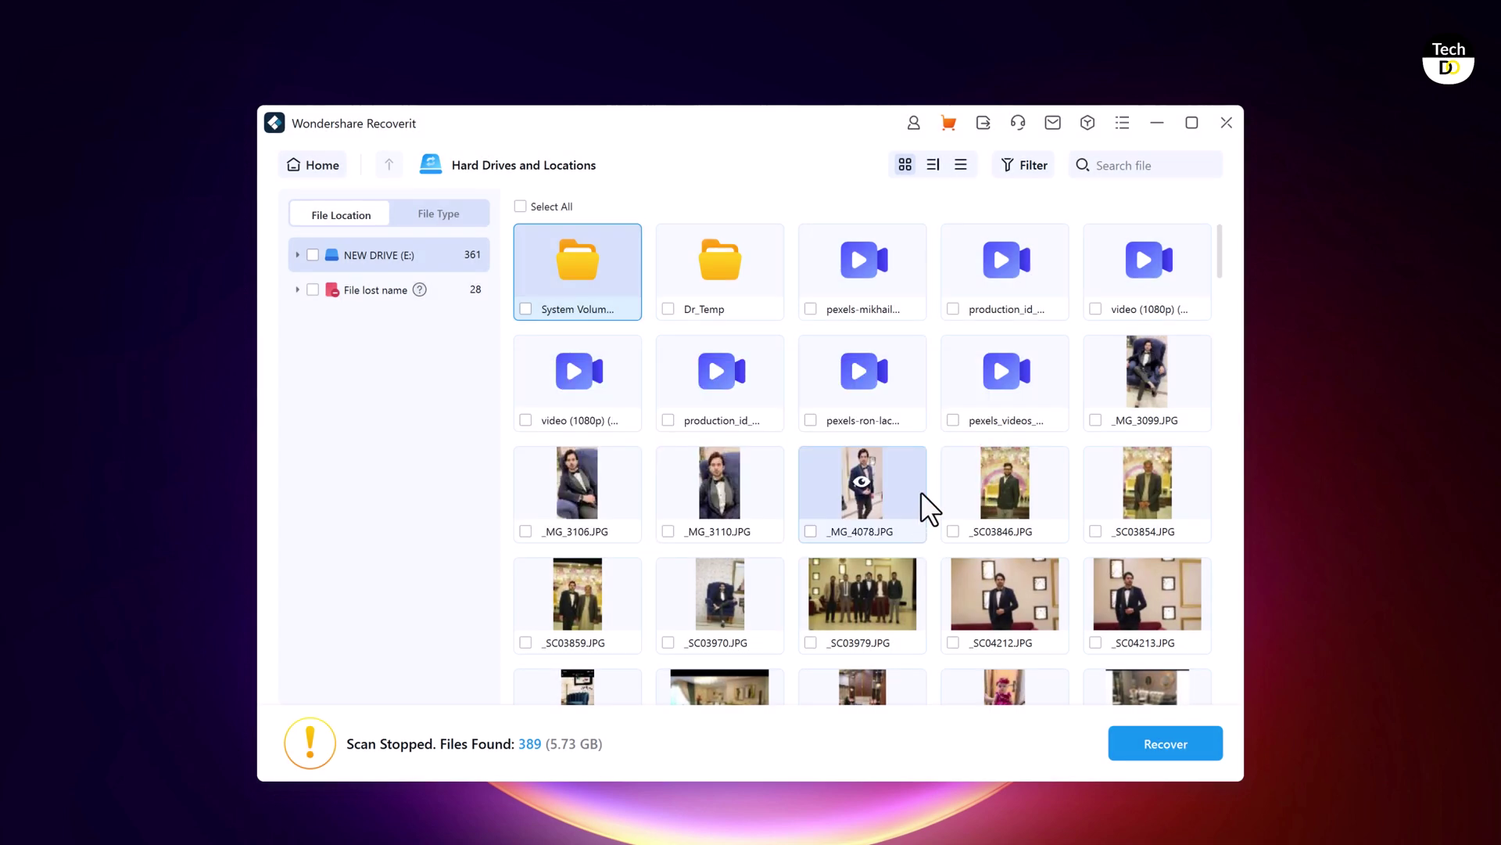
pyautogui.scroll(-4, 935, 468)
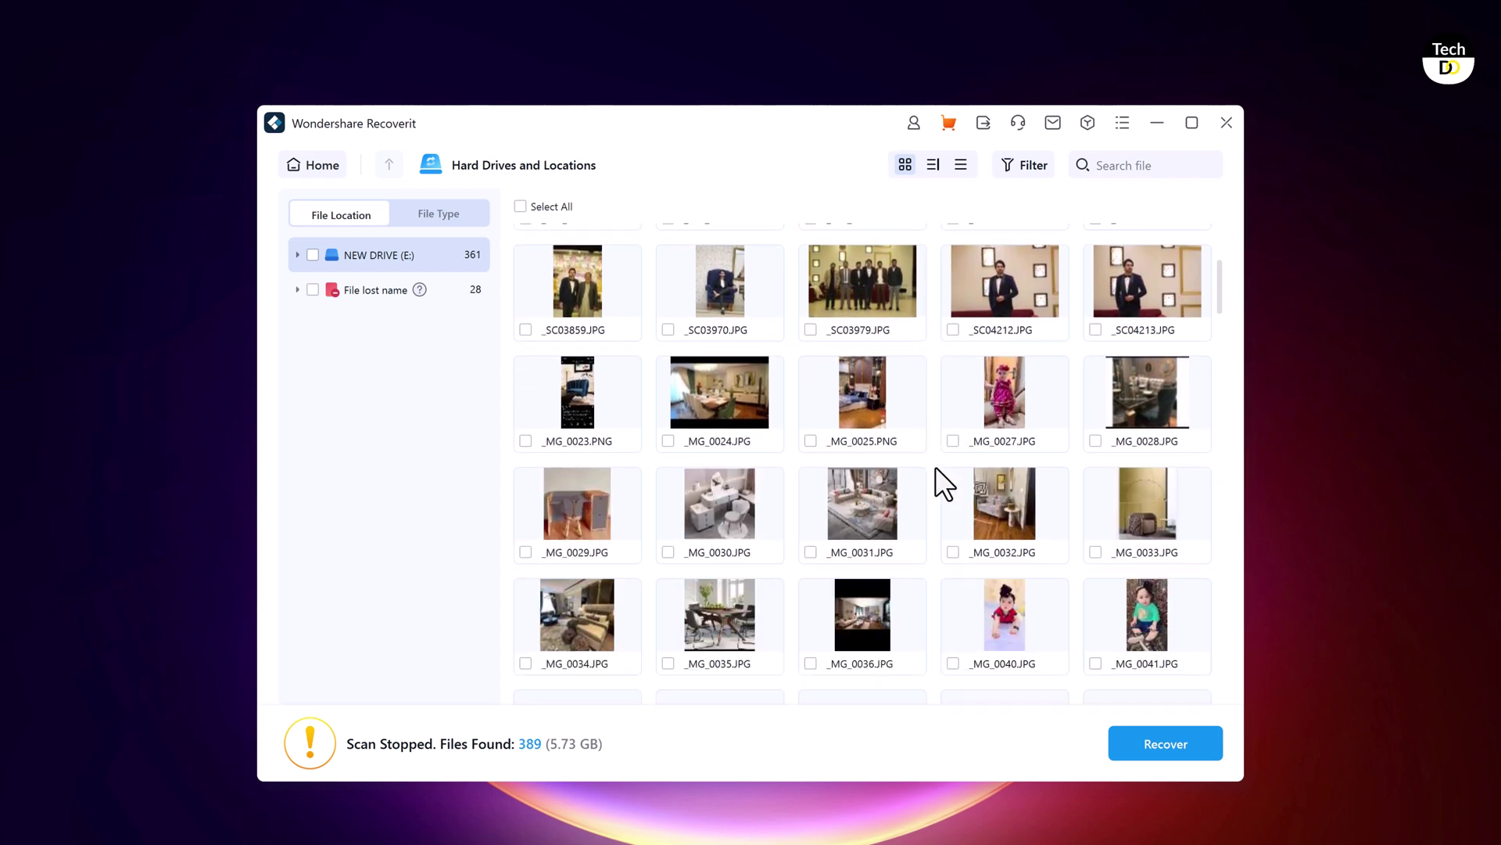
pyautogui.scroll(-4, 935, 466)
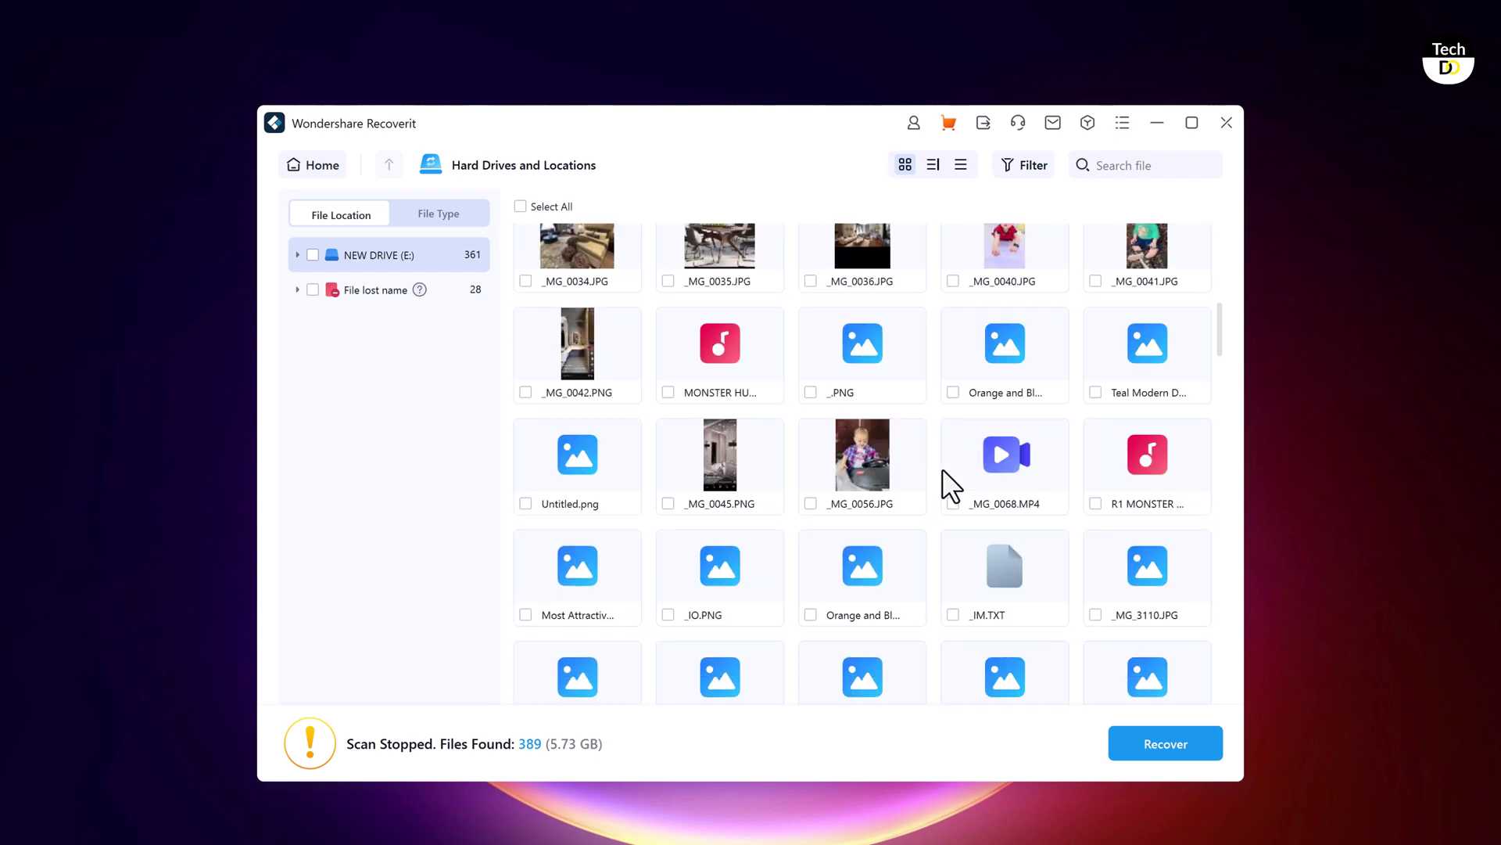
pyautogui.scroll(-2, 941, 468)
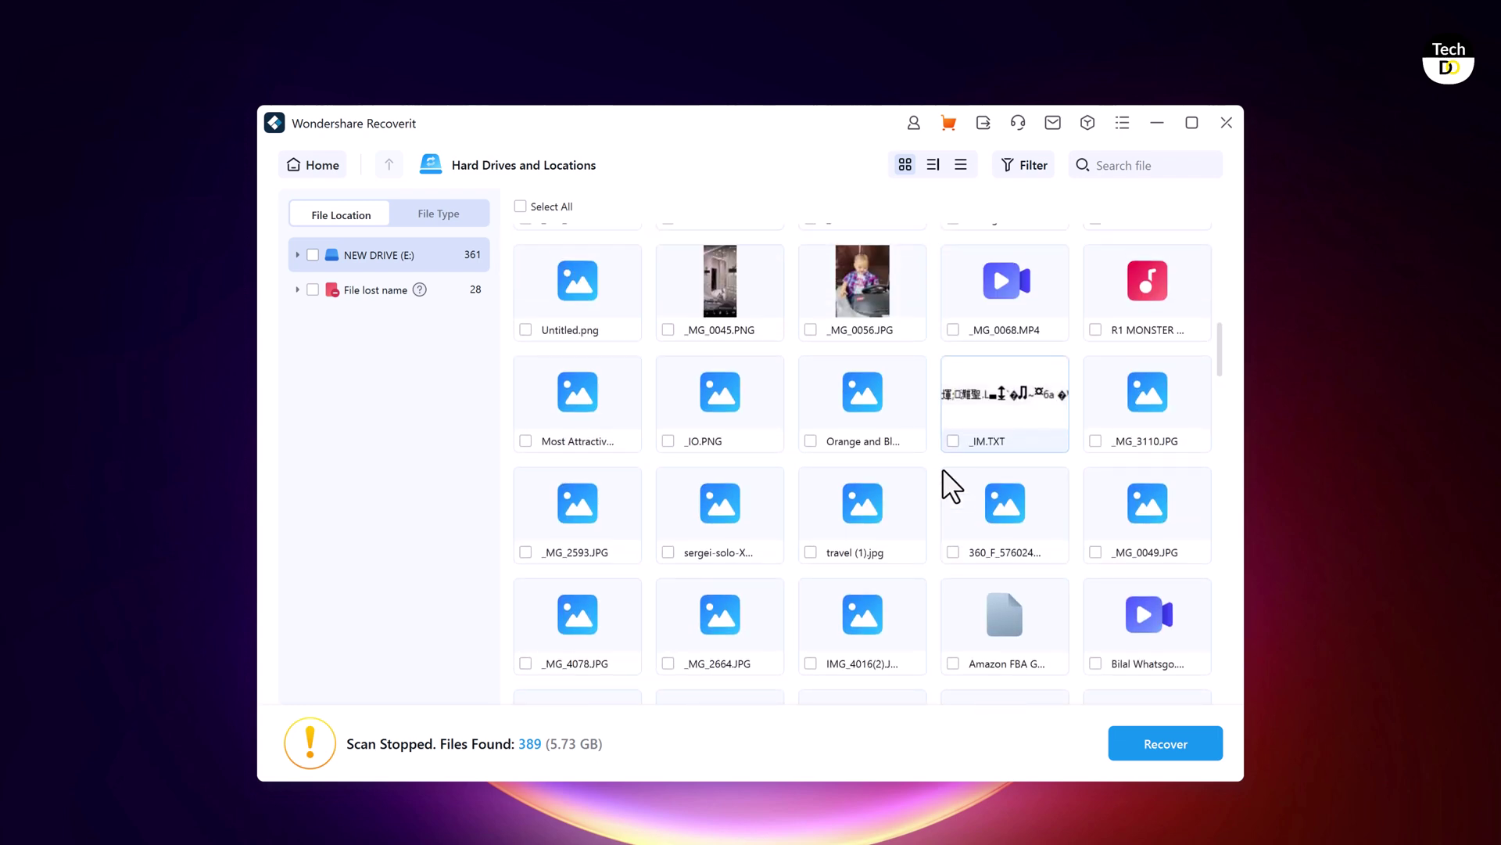
pyautogui.scroll(10, 942, 468)
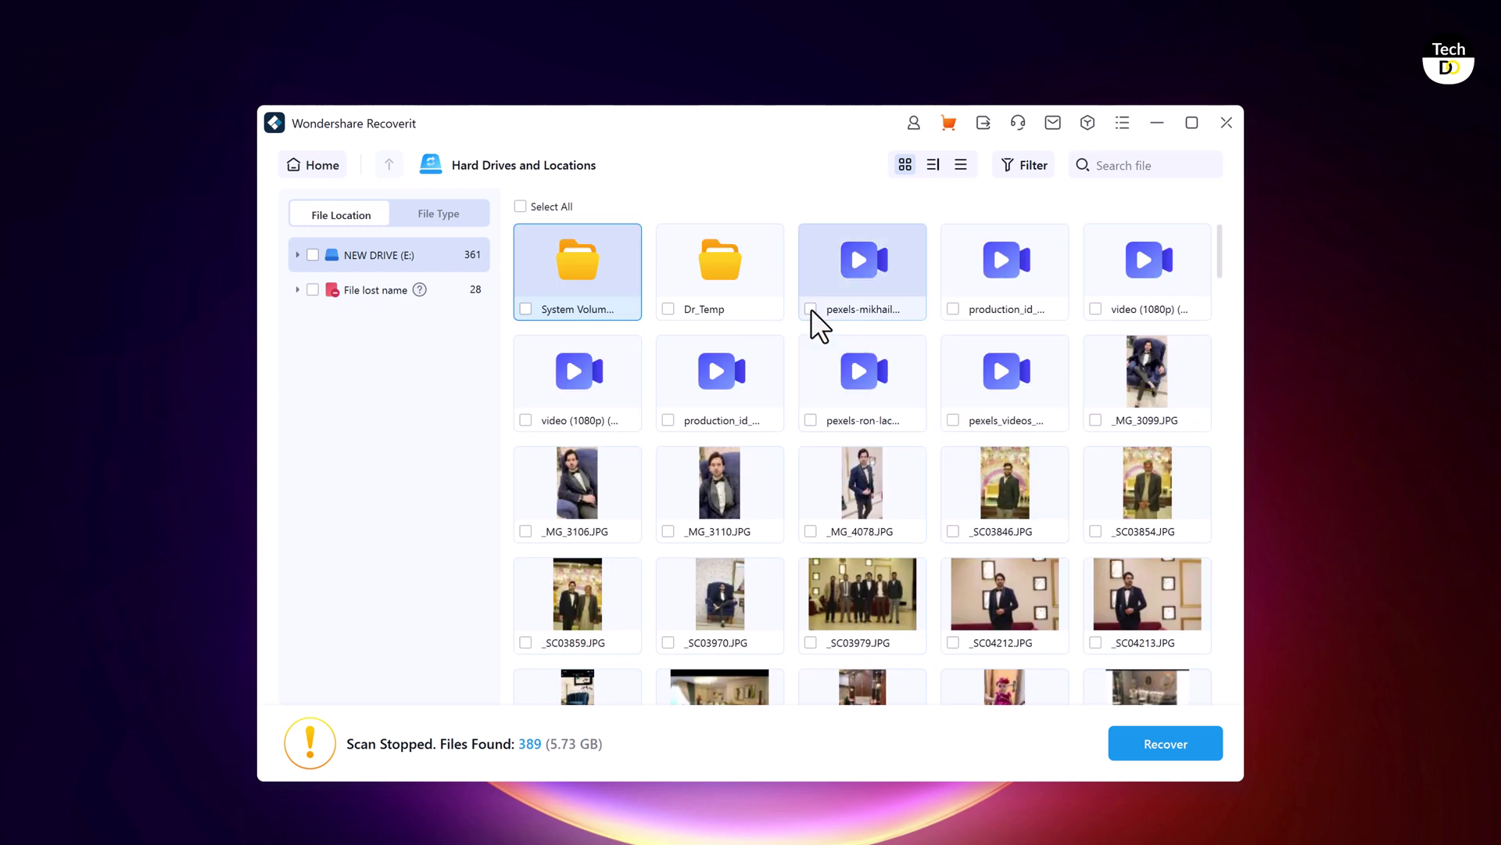
pyautogui.click(445, 218)
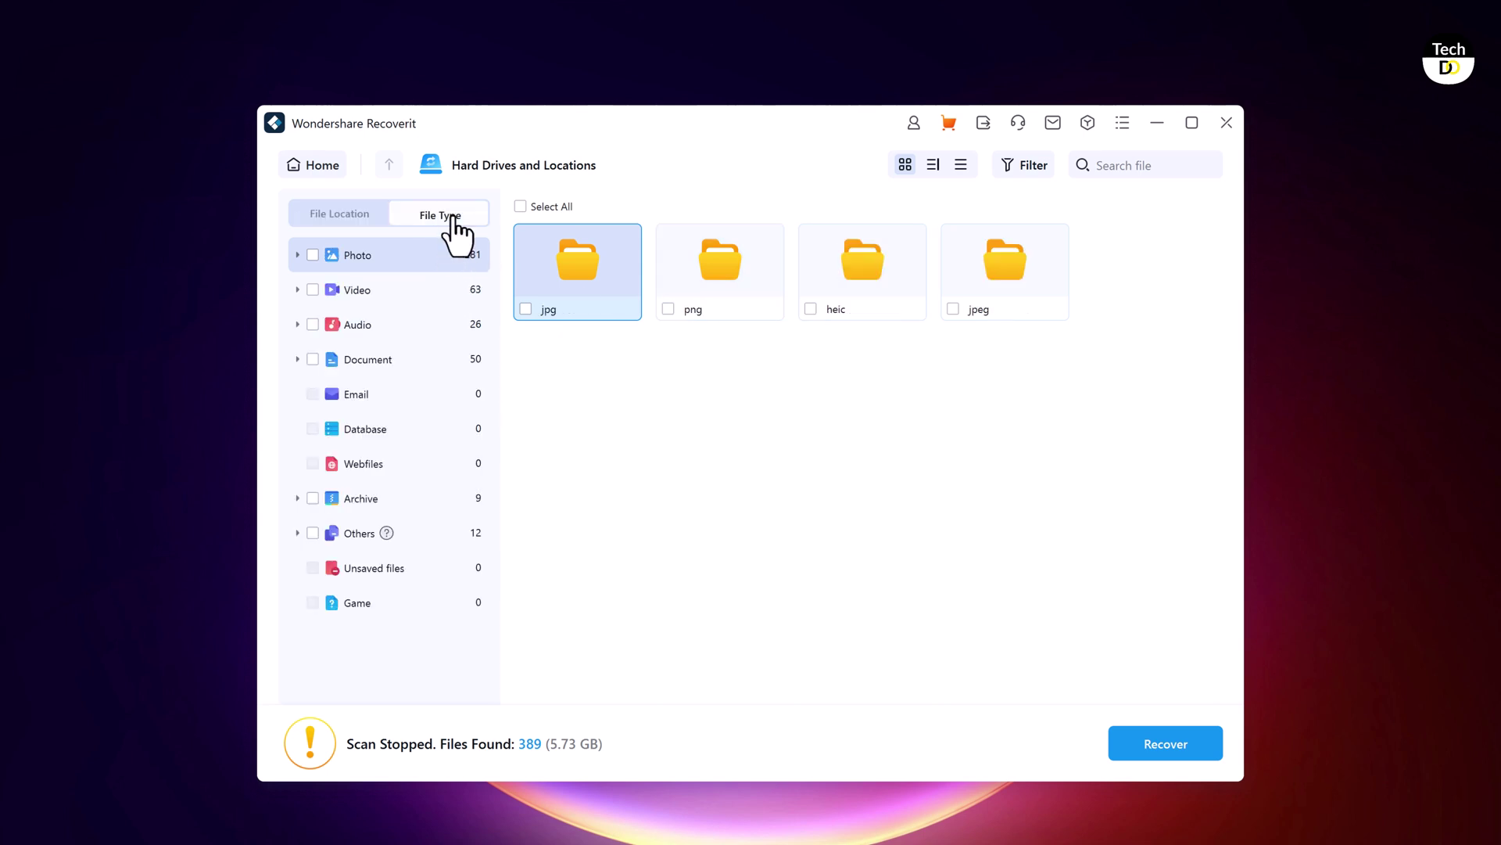
pyautogui.click(383, 289)
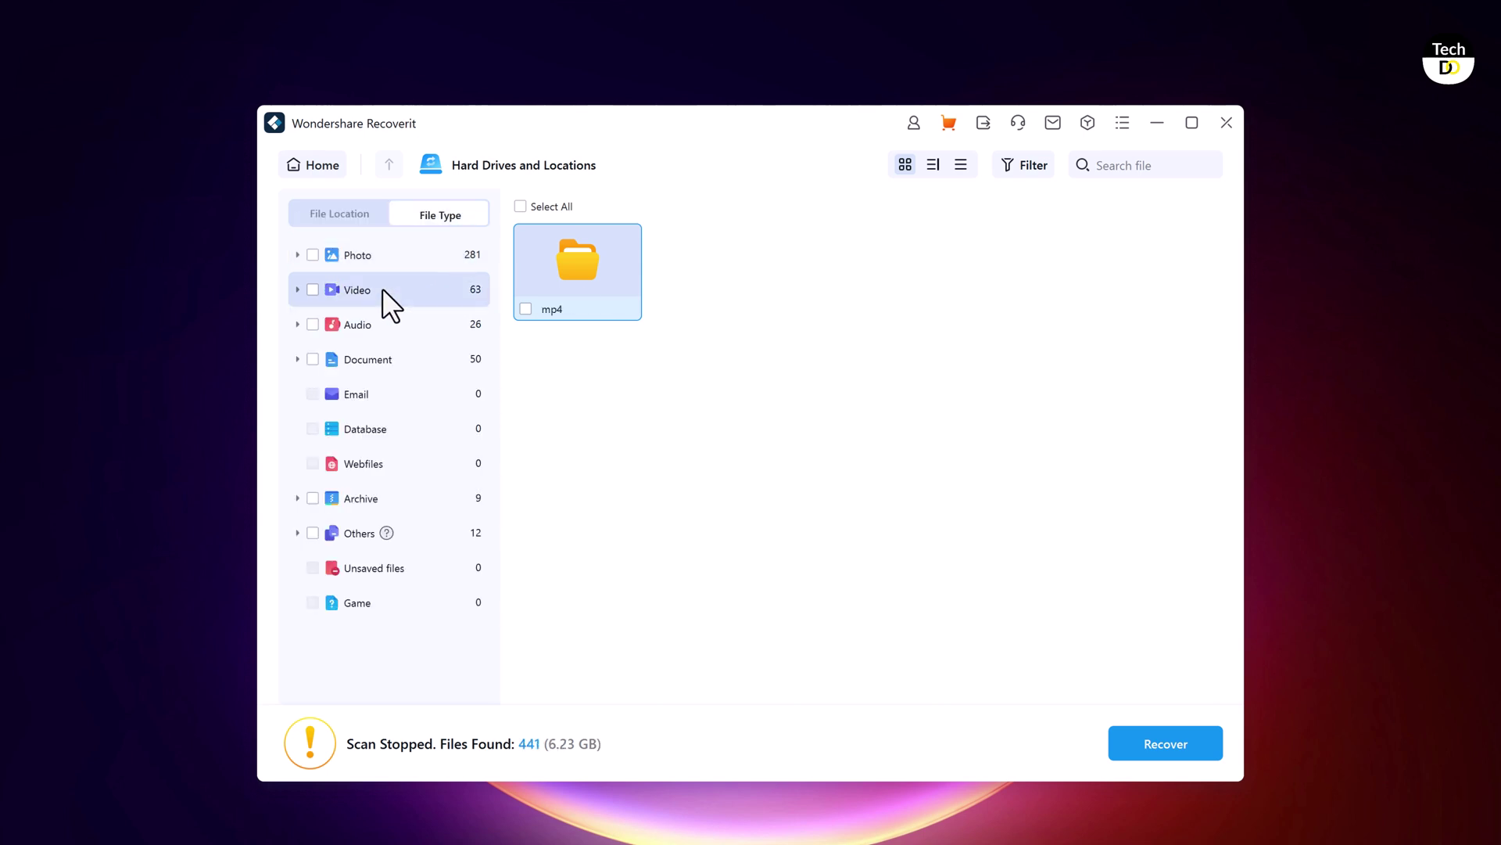
pyautogui.doubleClick(581, 266)
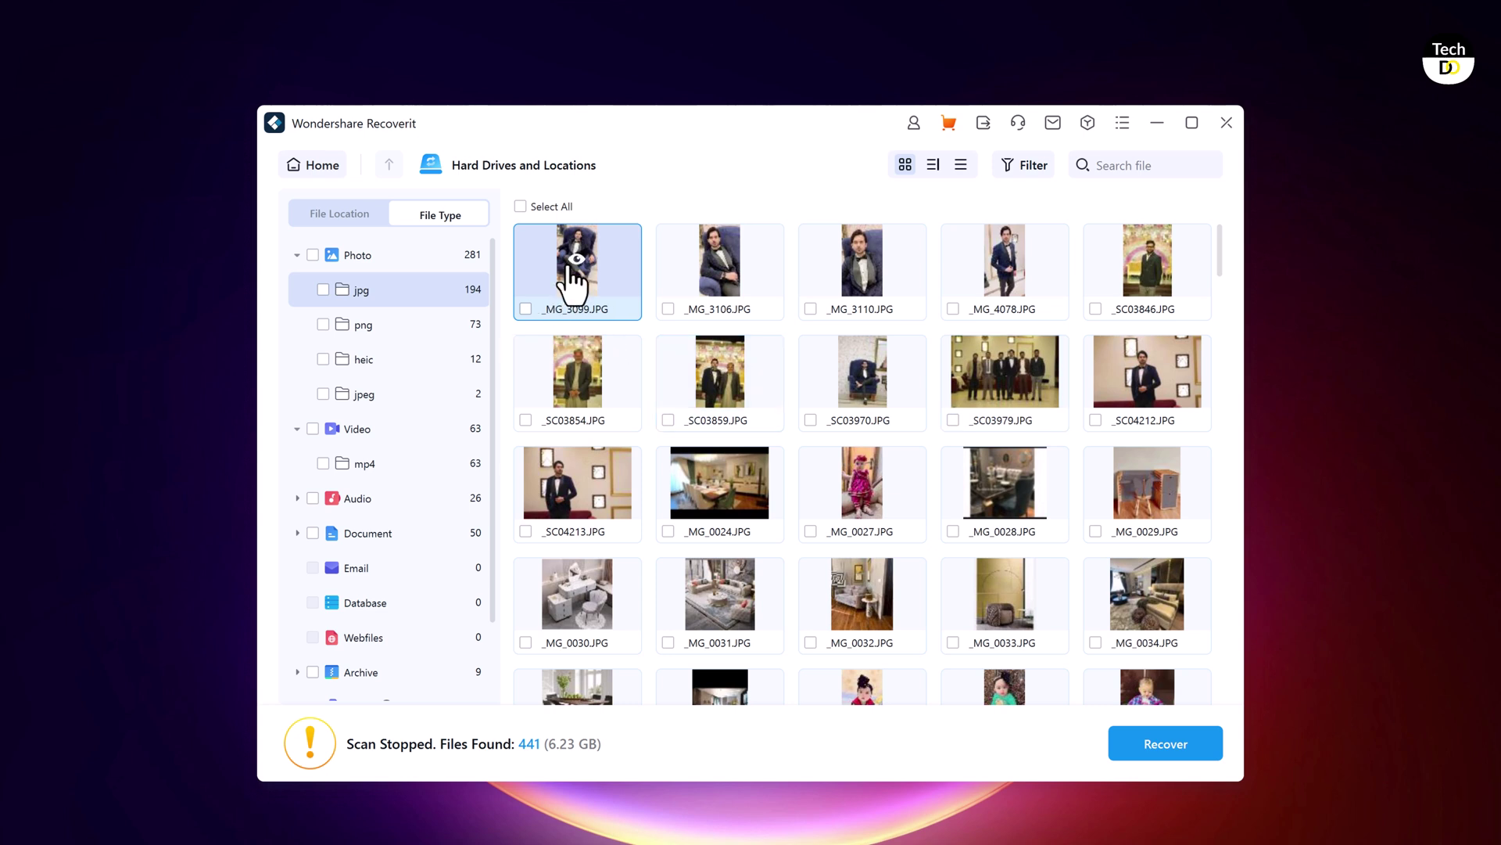
# Mark 15 found jpg photos for recovery, including _MG_3099, _SC03854 and _MG_0027
pyautogui.click(526, 308)
pyautogui.click(526, 420)
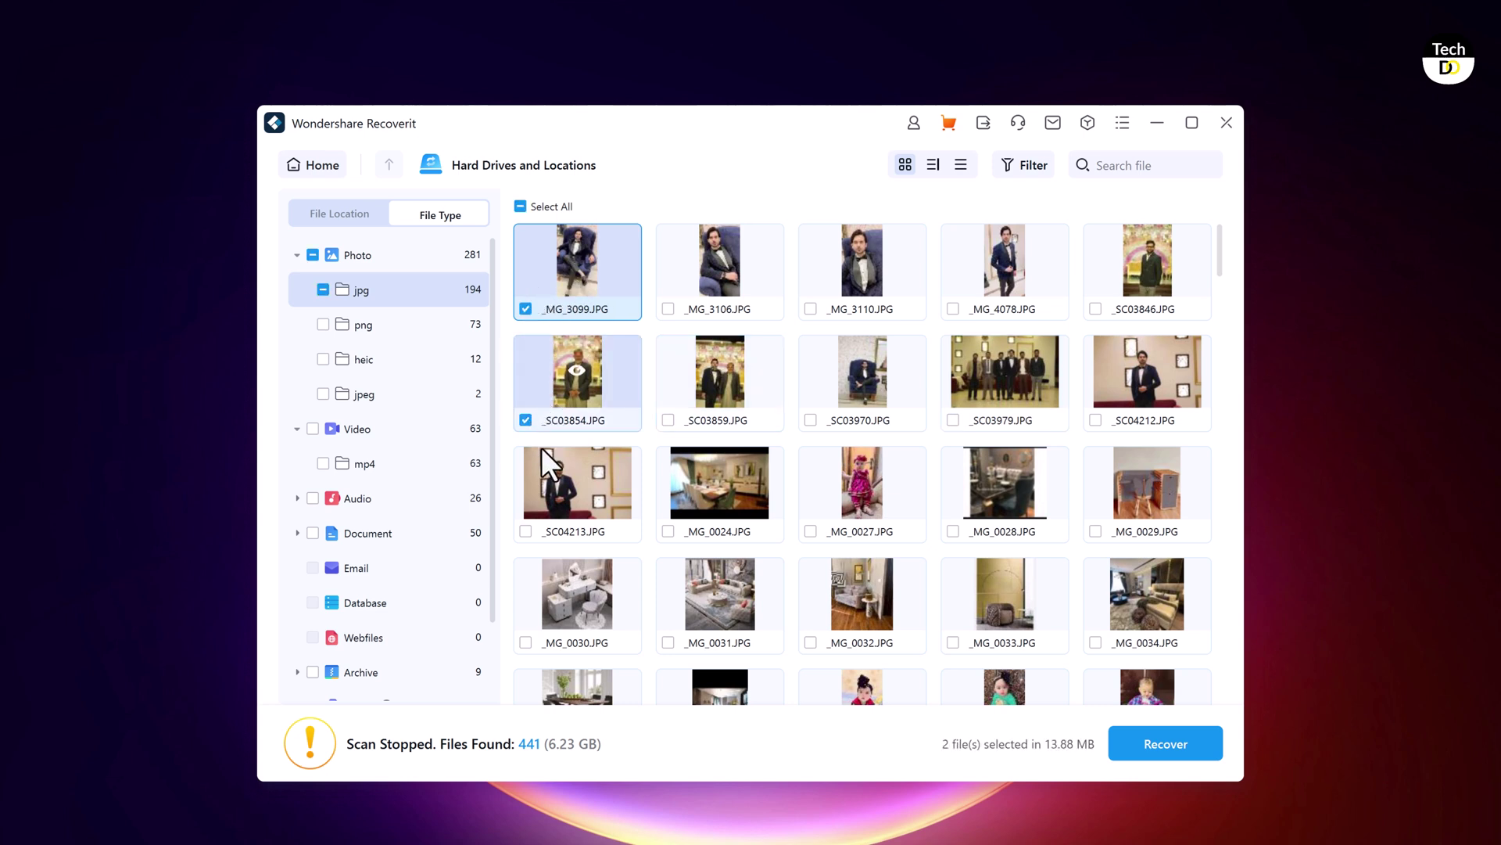
pyautogui.click(526, 531)
pyautogui.click(668, 420)
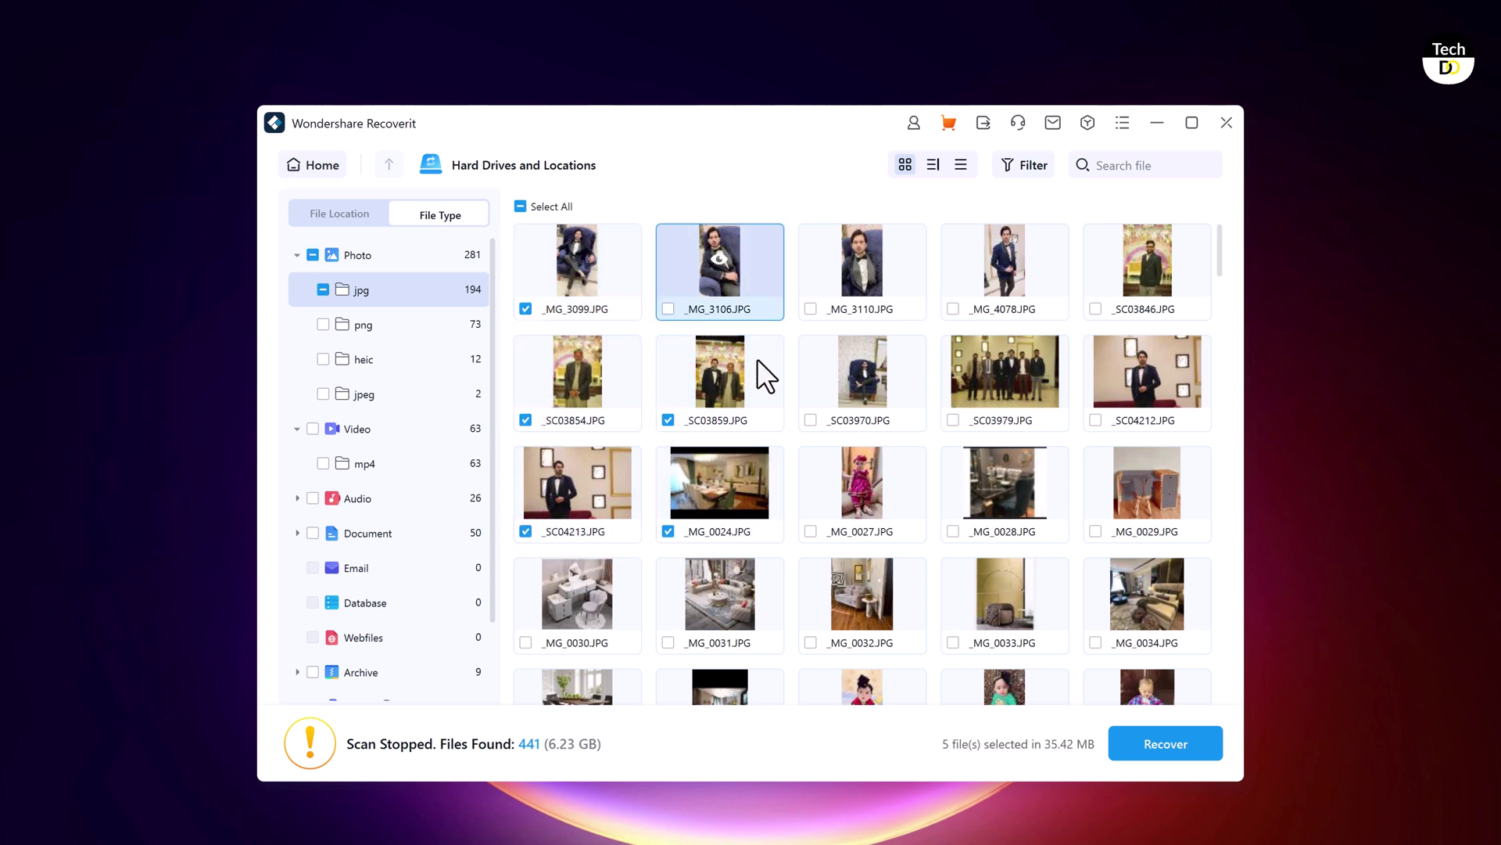
pyautogui.click(810, 642)
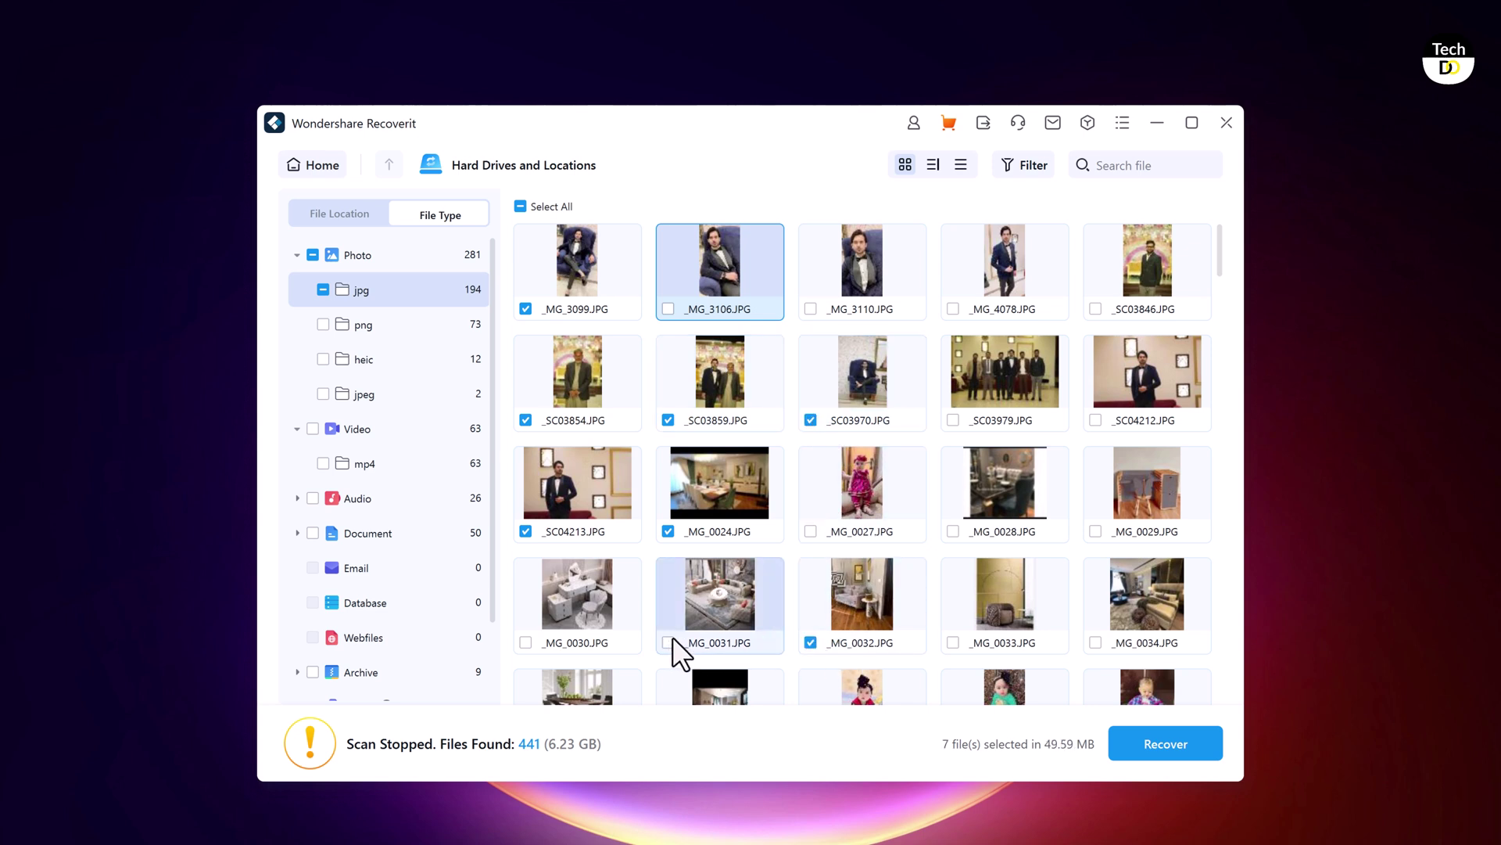
pyautogui.click(668, 642)
pyautogui.click(952, 531)
pyautogui.click(953, 642)
pyautogui.scroll(-1, 966, 617)
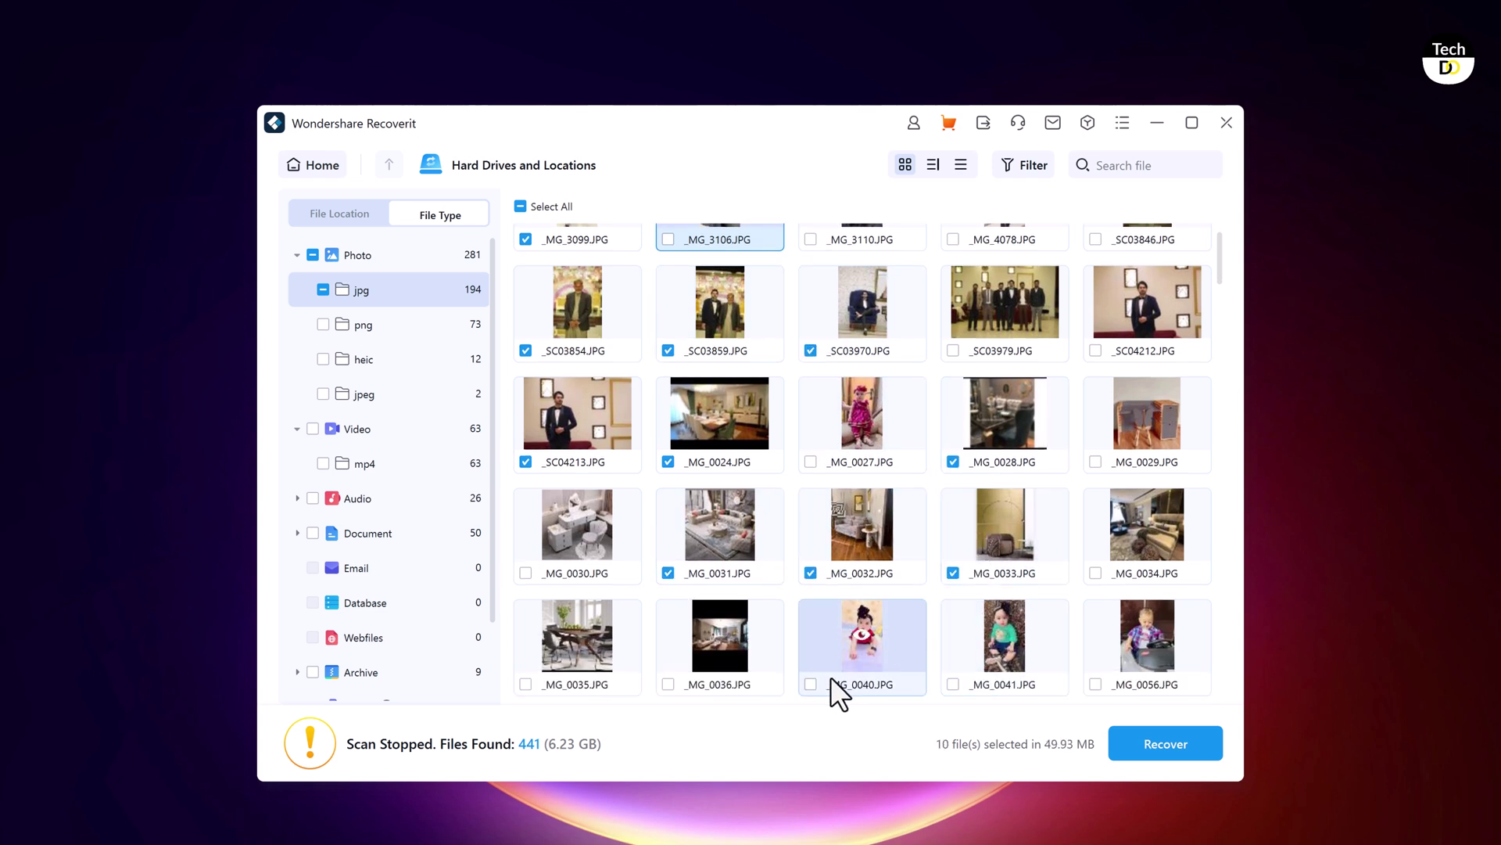
pyautogui.click(668, 683)
pyautogui.click(526, 683)
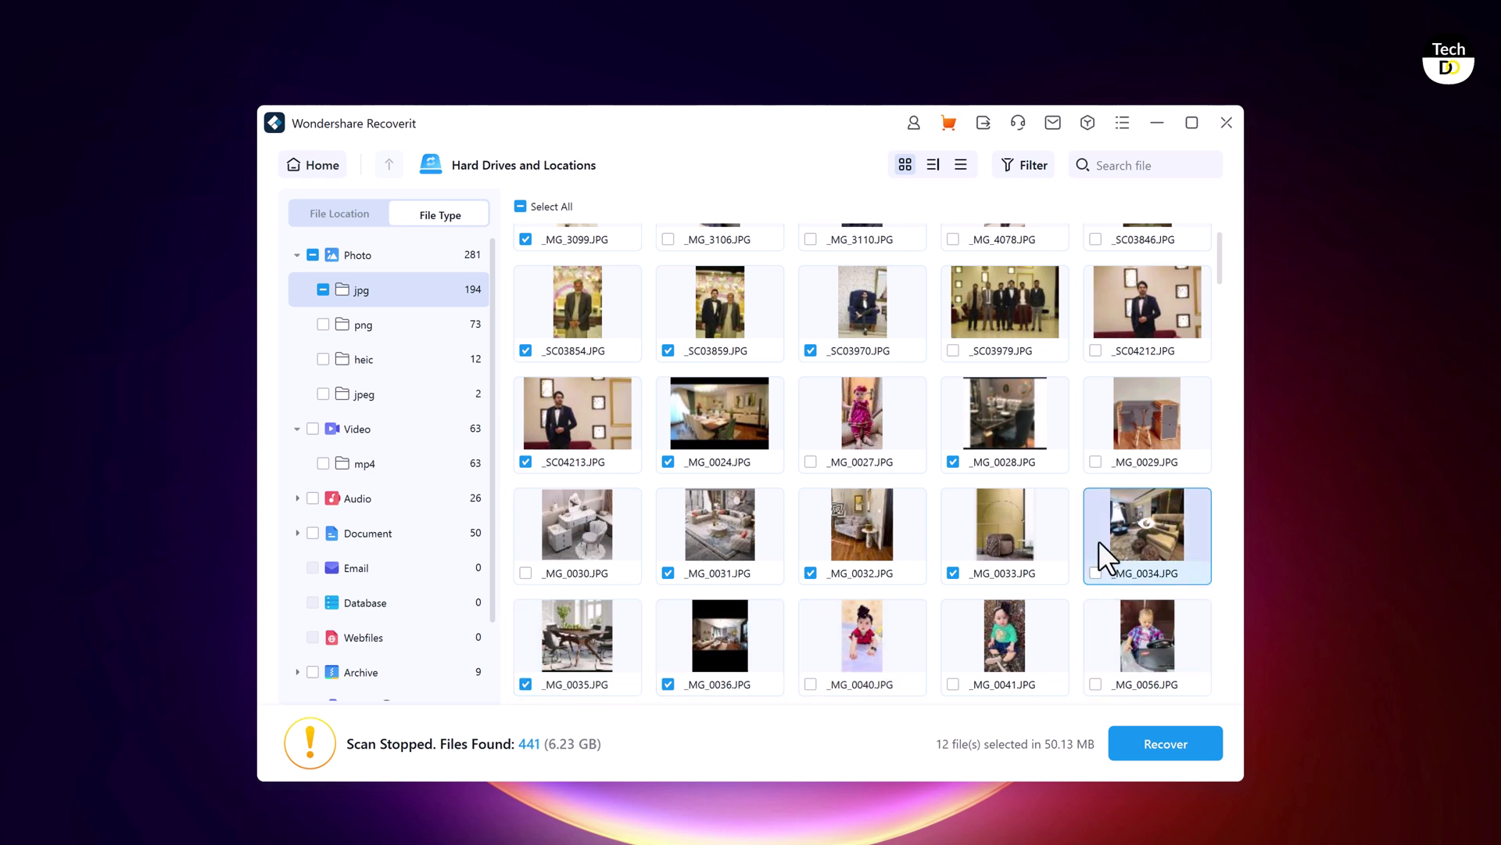
pyautogui.click(1095, 461)
pyautogui.click(1096, 351)
pyautogui.click(953, 350)
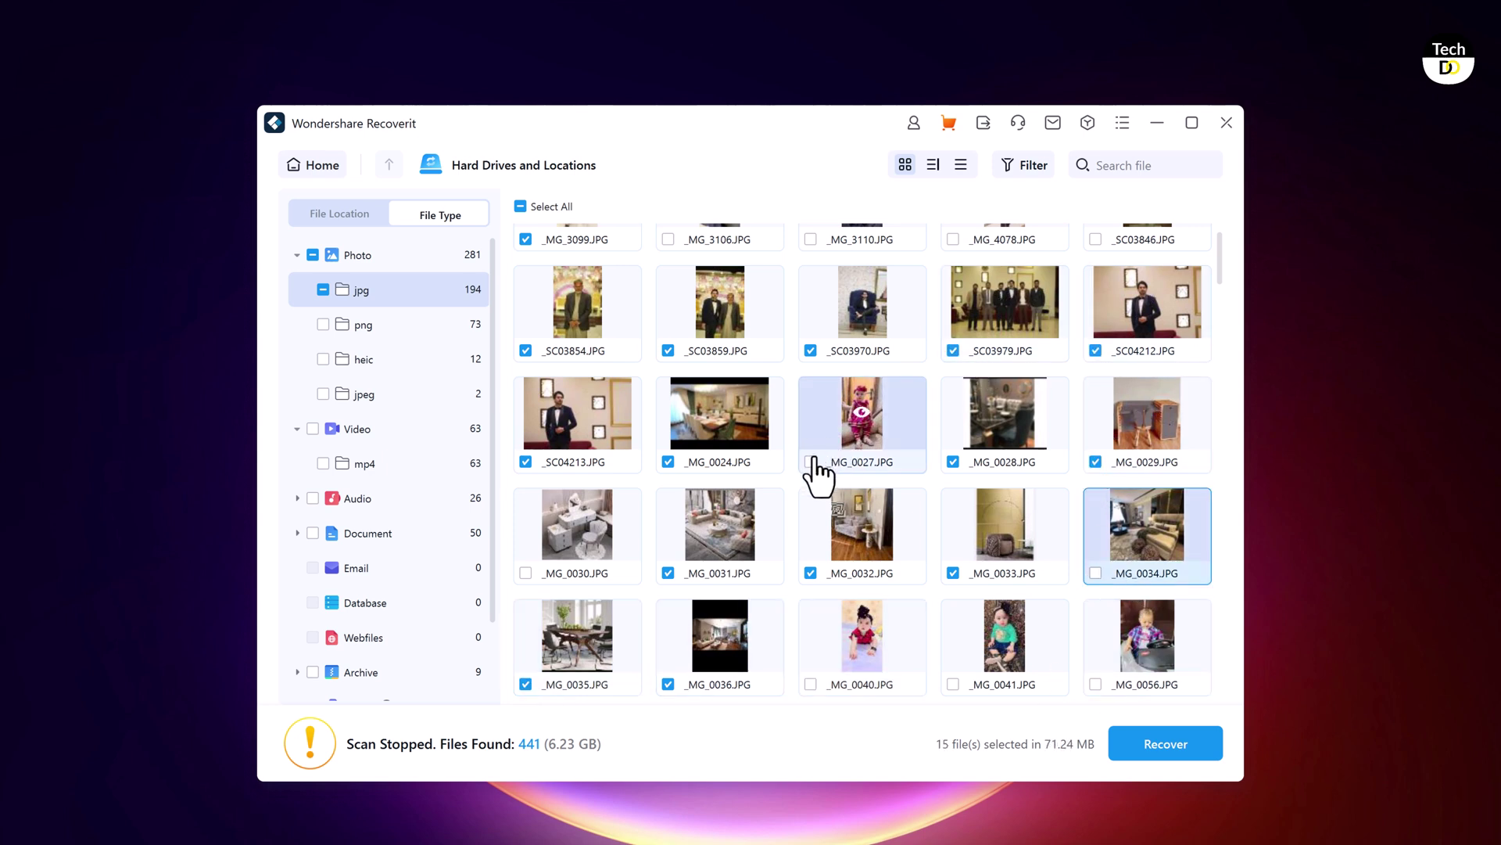
pyautogui.click(811, 461)
pyautogui.click(526, 573)
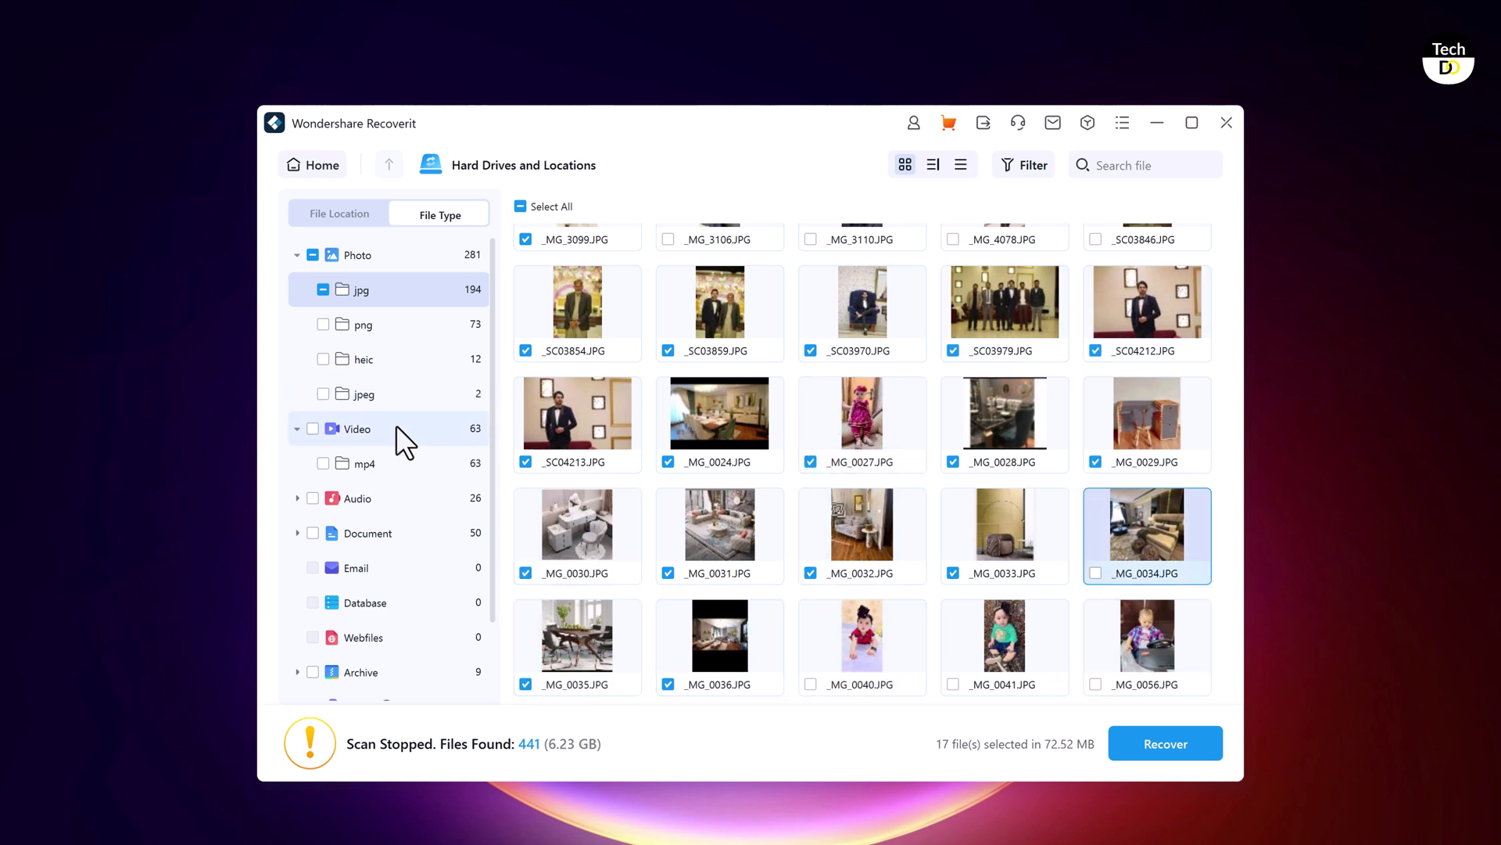
# Open Video > mp4 and mark the pexels-mikhail-nilov-7989476 and production_id_4625331 videos
pyautogui.click(396, 427)
pyautogui.doubleClick(617, 293)
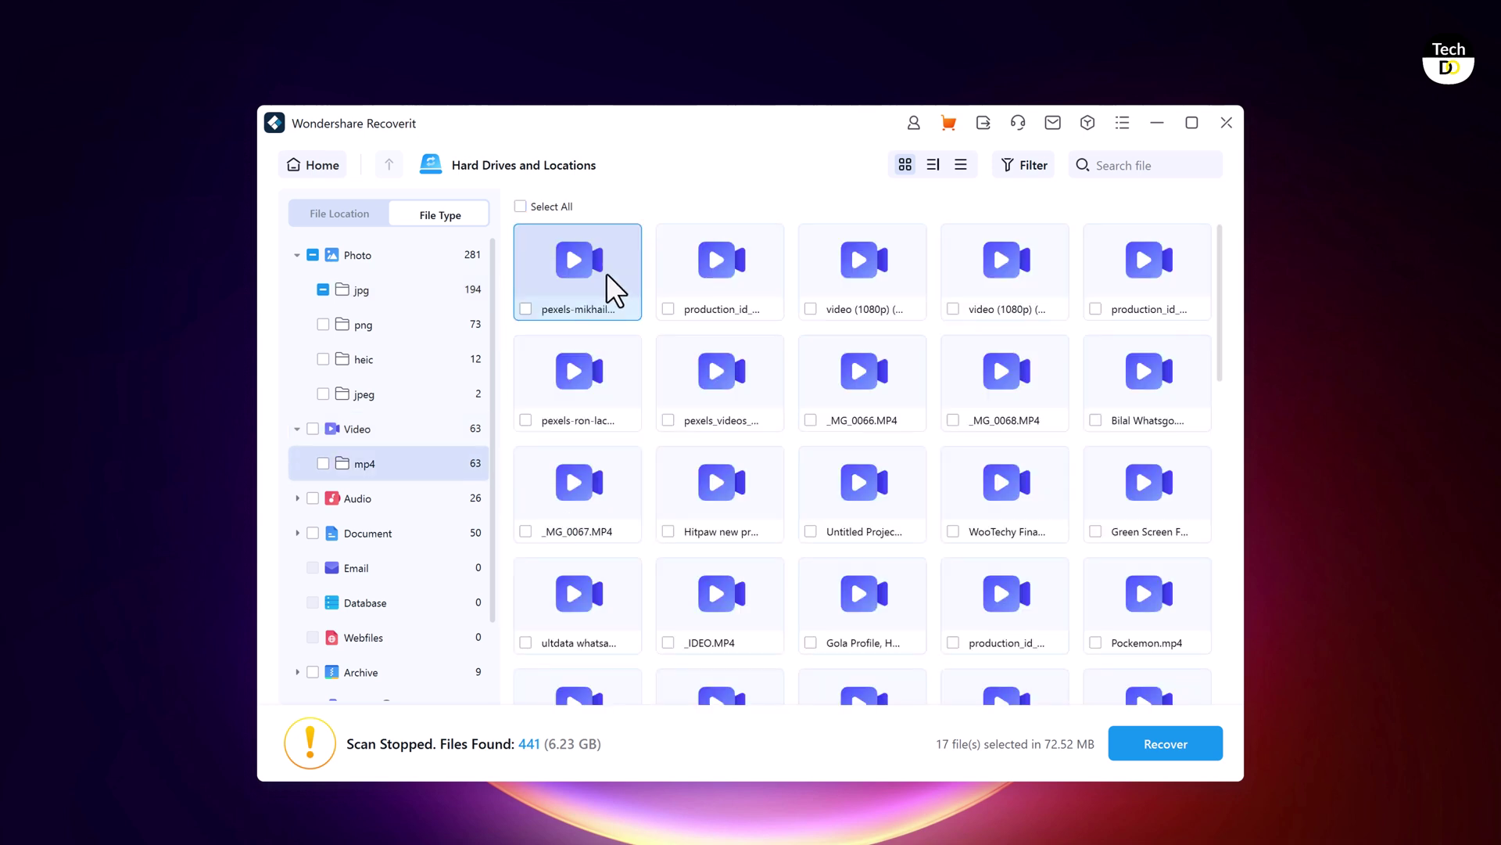
pyautogui.click(527, 309)
pyautogui.click(668, 309)
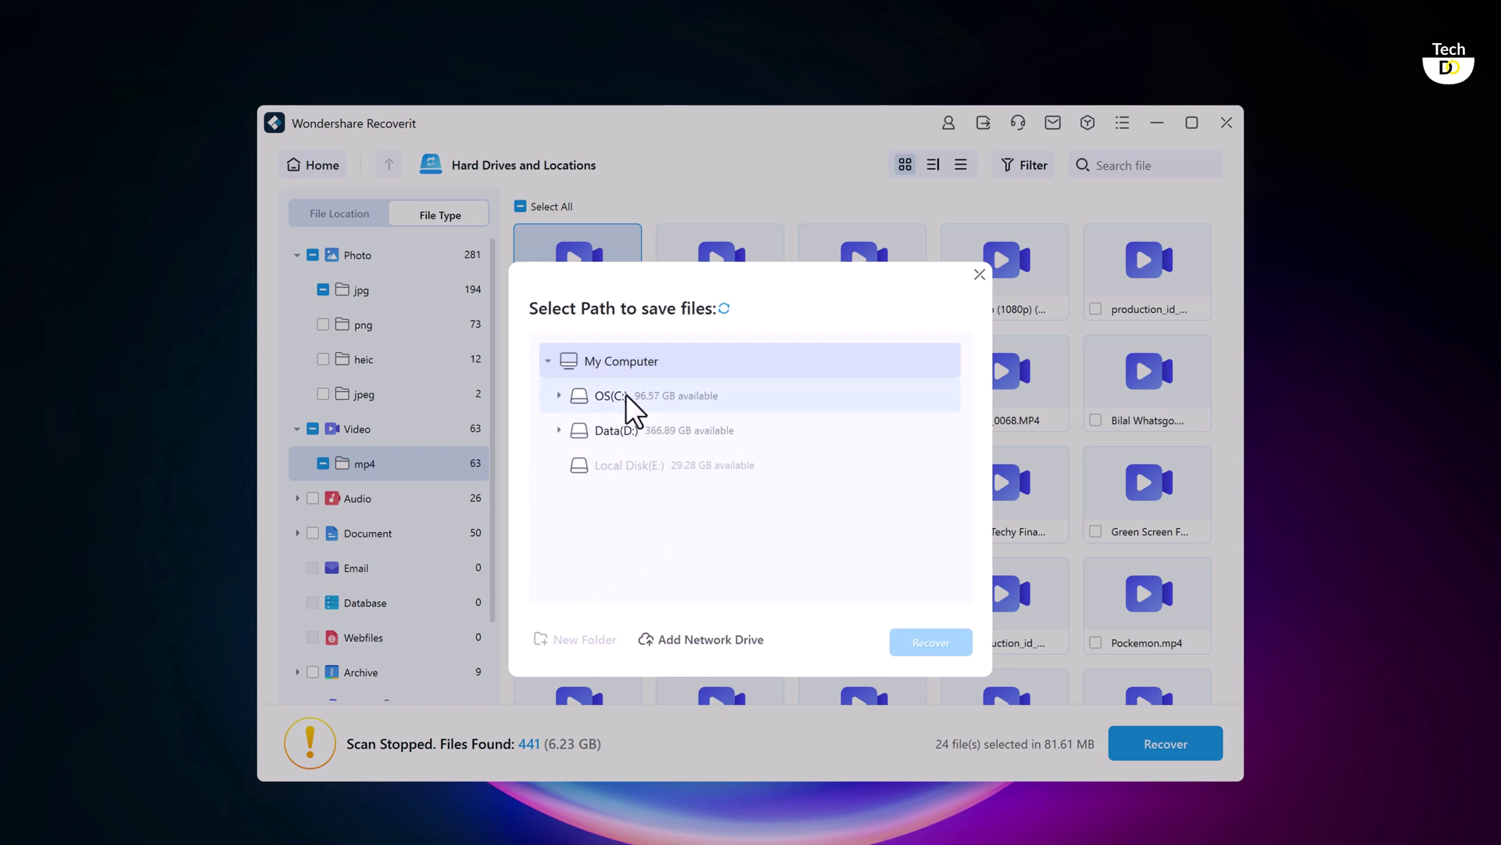
# Recover the marked photos and videos into a new folder named Data on OS (C:)
pyautogui.click(626, 397)
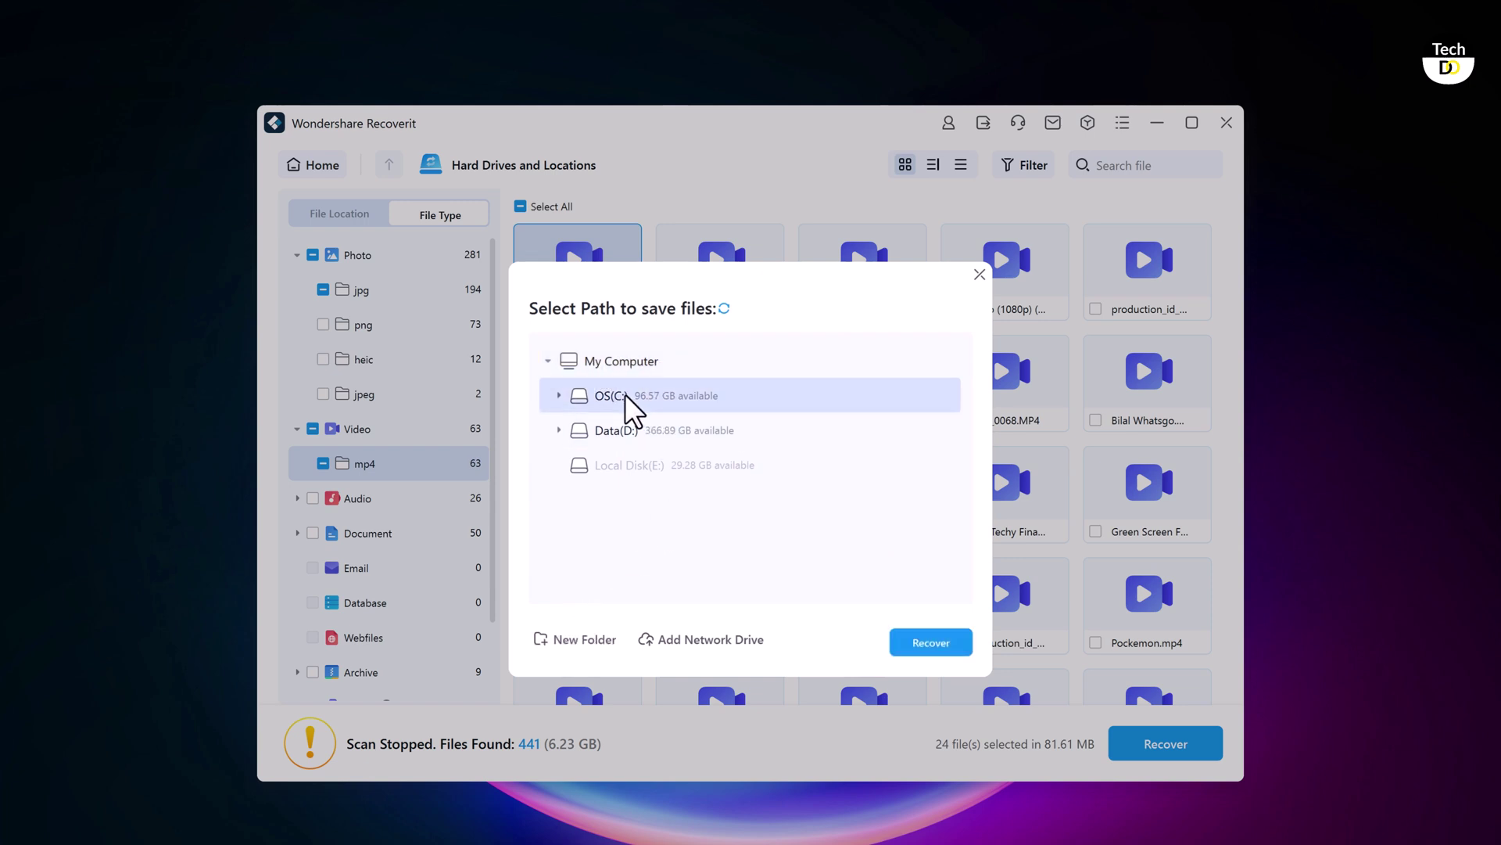
pyautogui.click(582, 641)
pyautogui.write('Data')
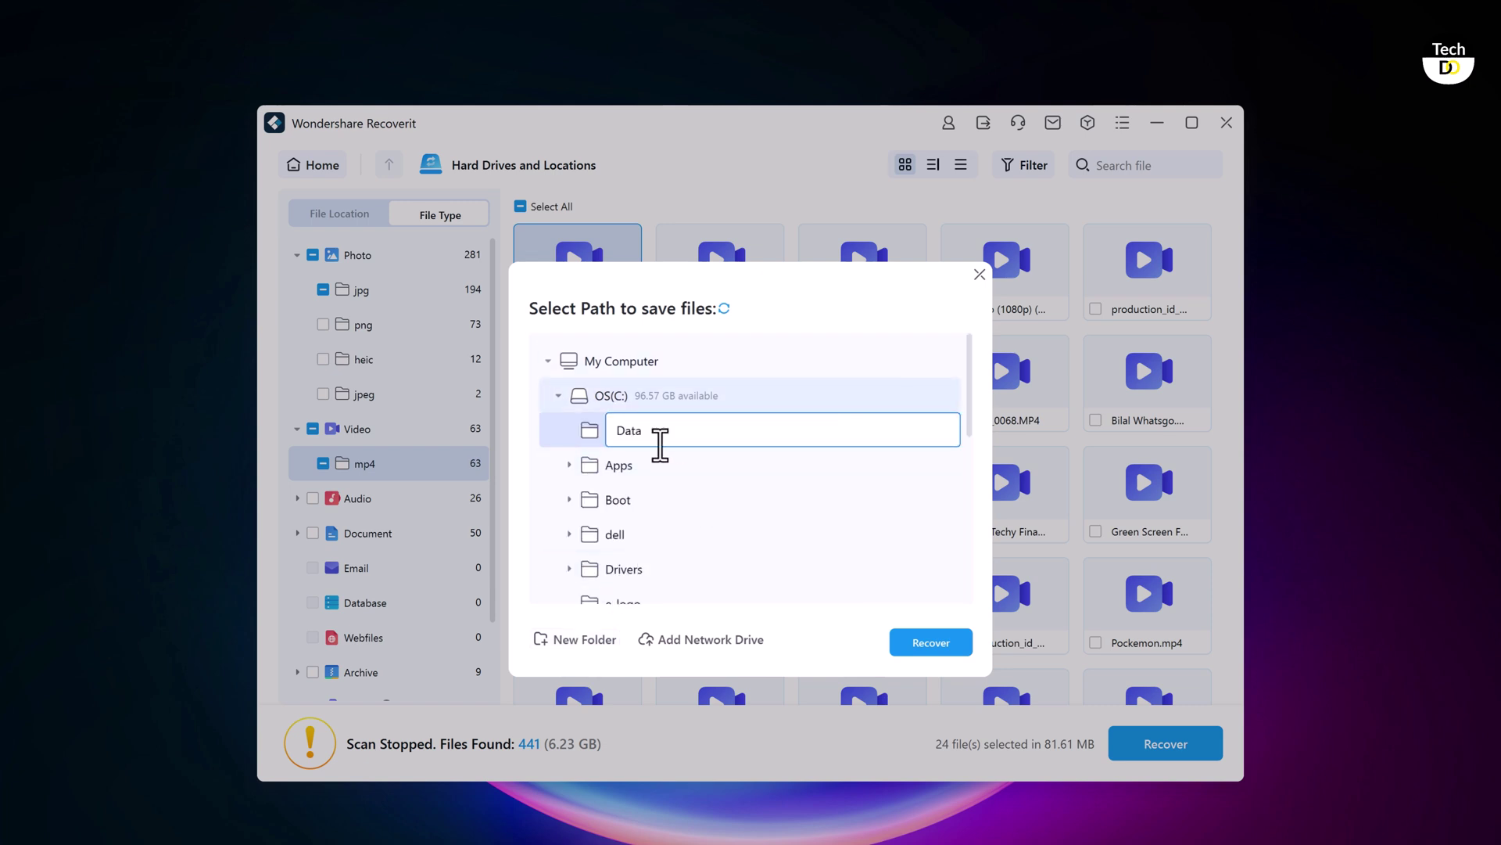
pyautogui.click(612, 430)
pyautogui.click(899, 643)
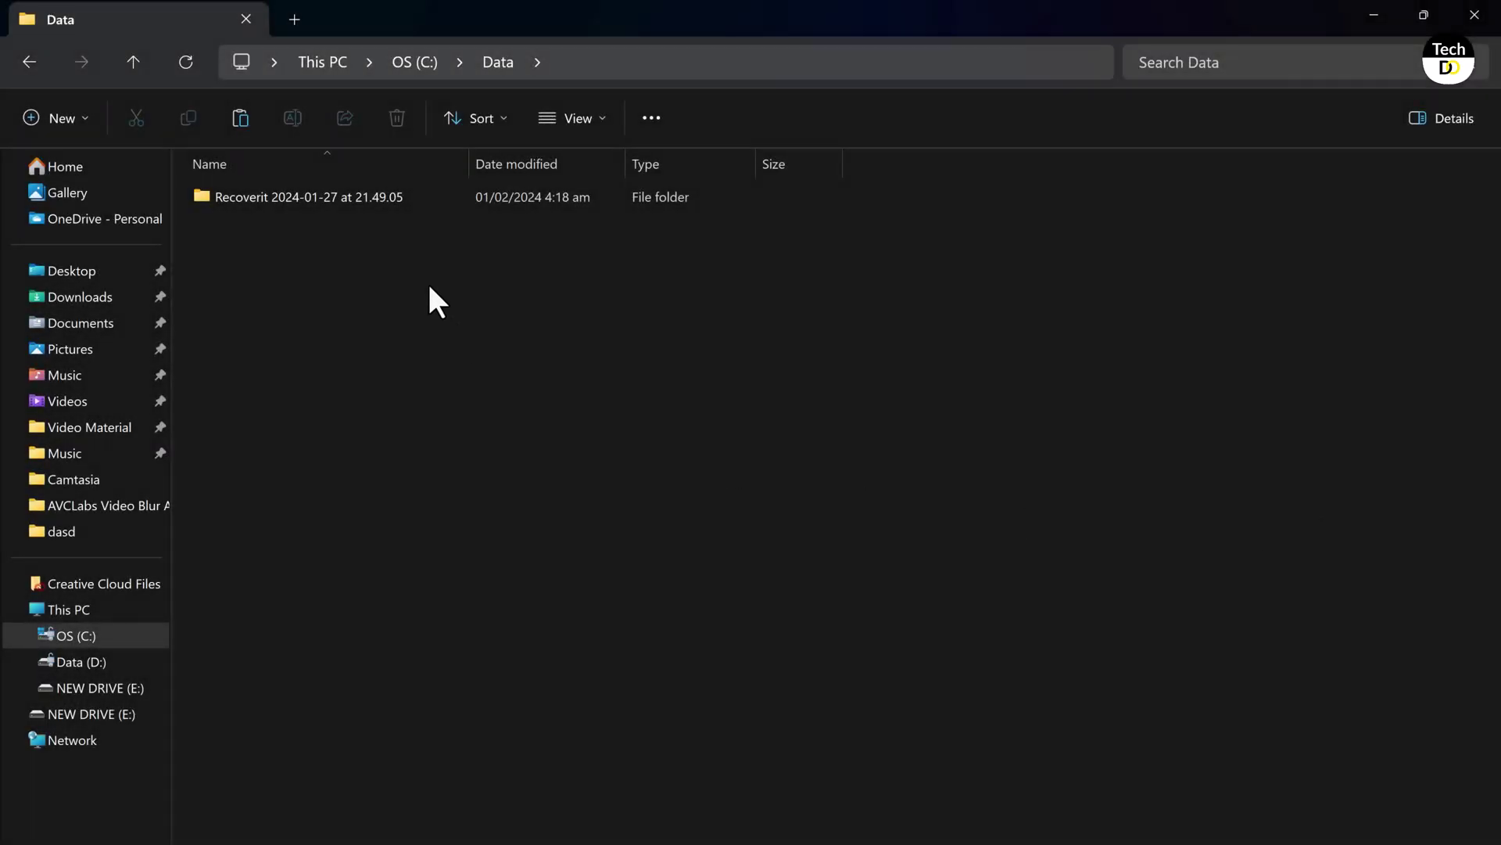
# Open the Recoverit results folder in C:\Data and view the recovered Photo > JPG files
pyautogui.doubleClick(383, 200)
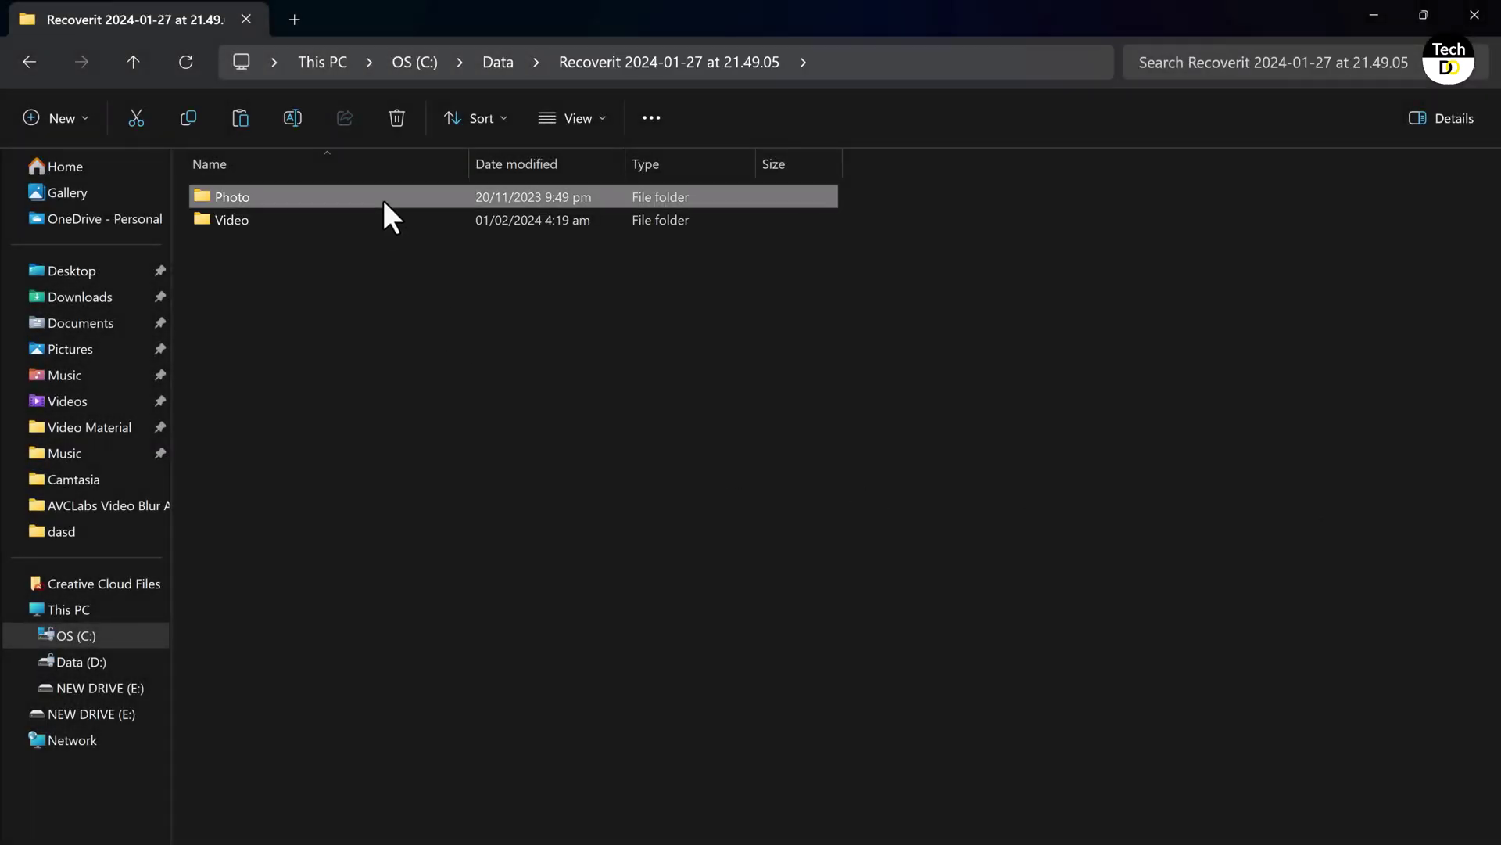
pyautogui.doubleClick(383, 198)
pyautogui.doubleClick(383, 198)
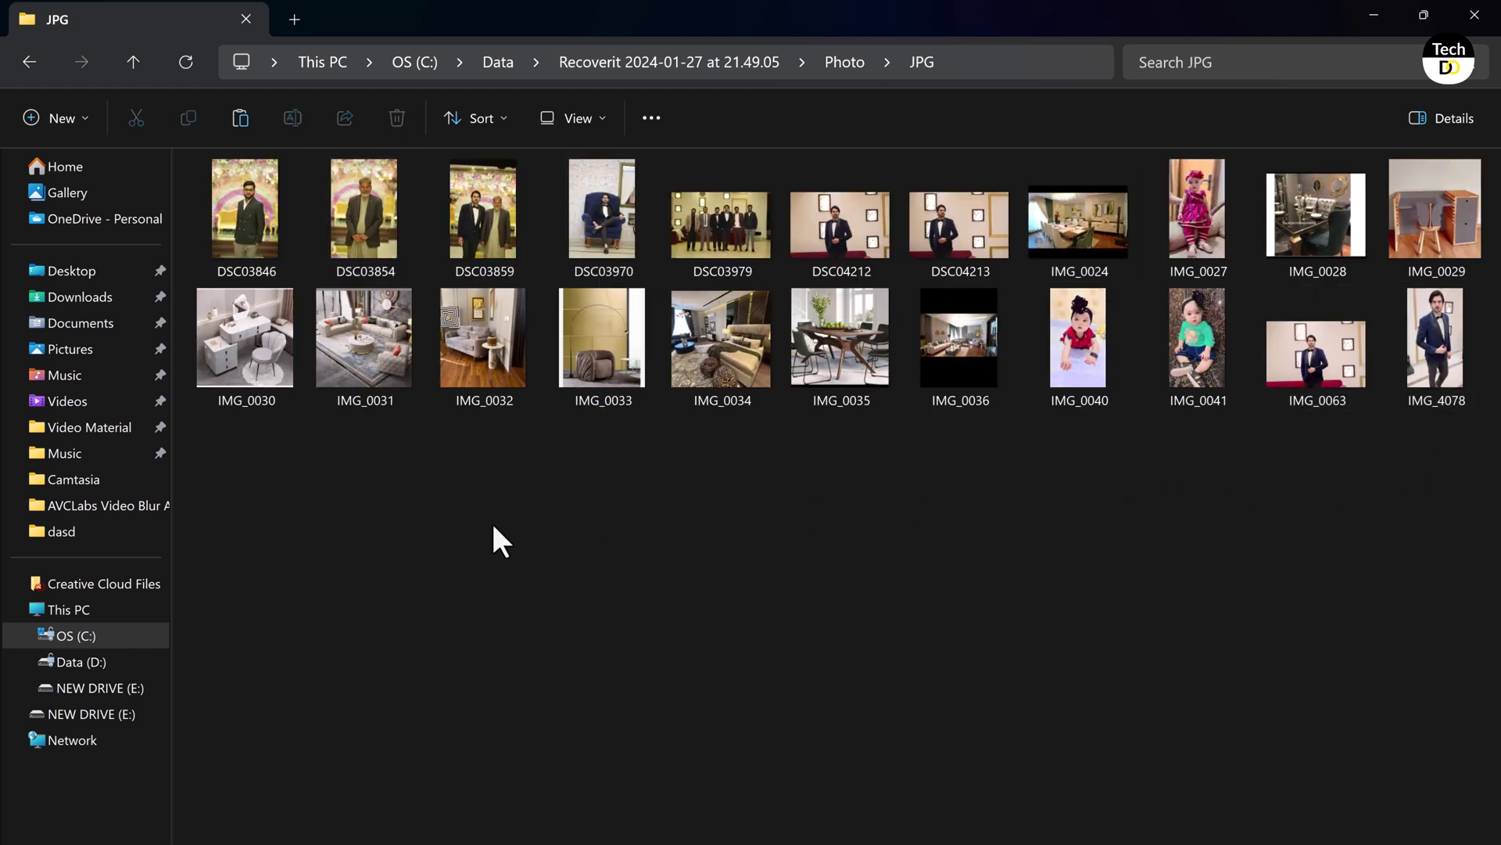
# Go back and check the recovered Video > MP4 files, then close File Explorer
pyautogui.click(30, 62)
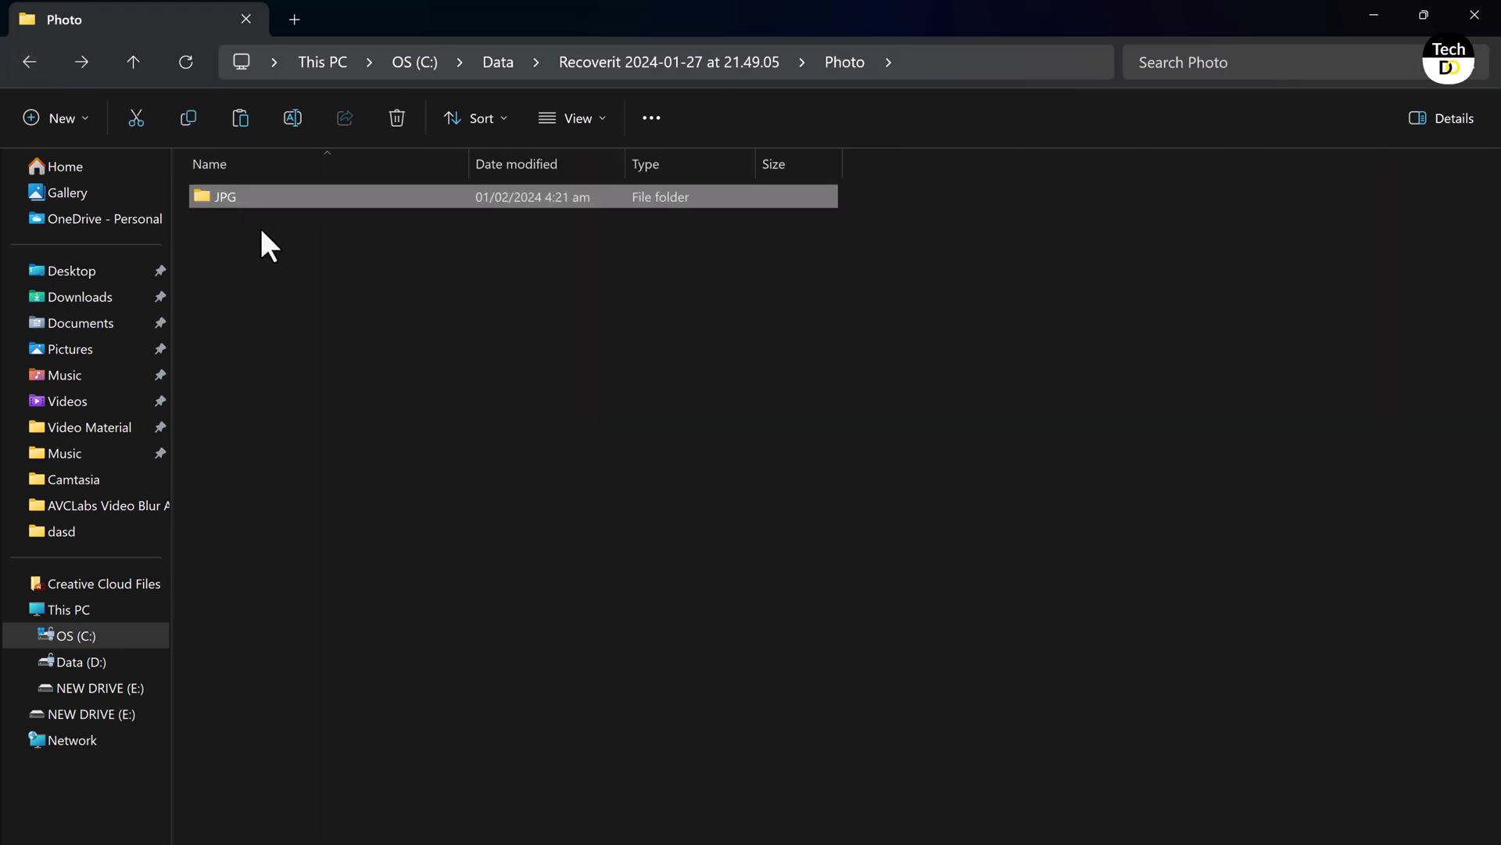
pyautogui.click(29, 62)
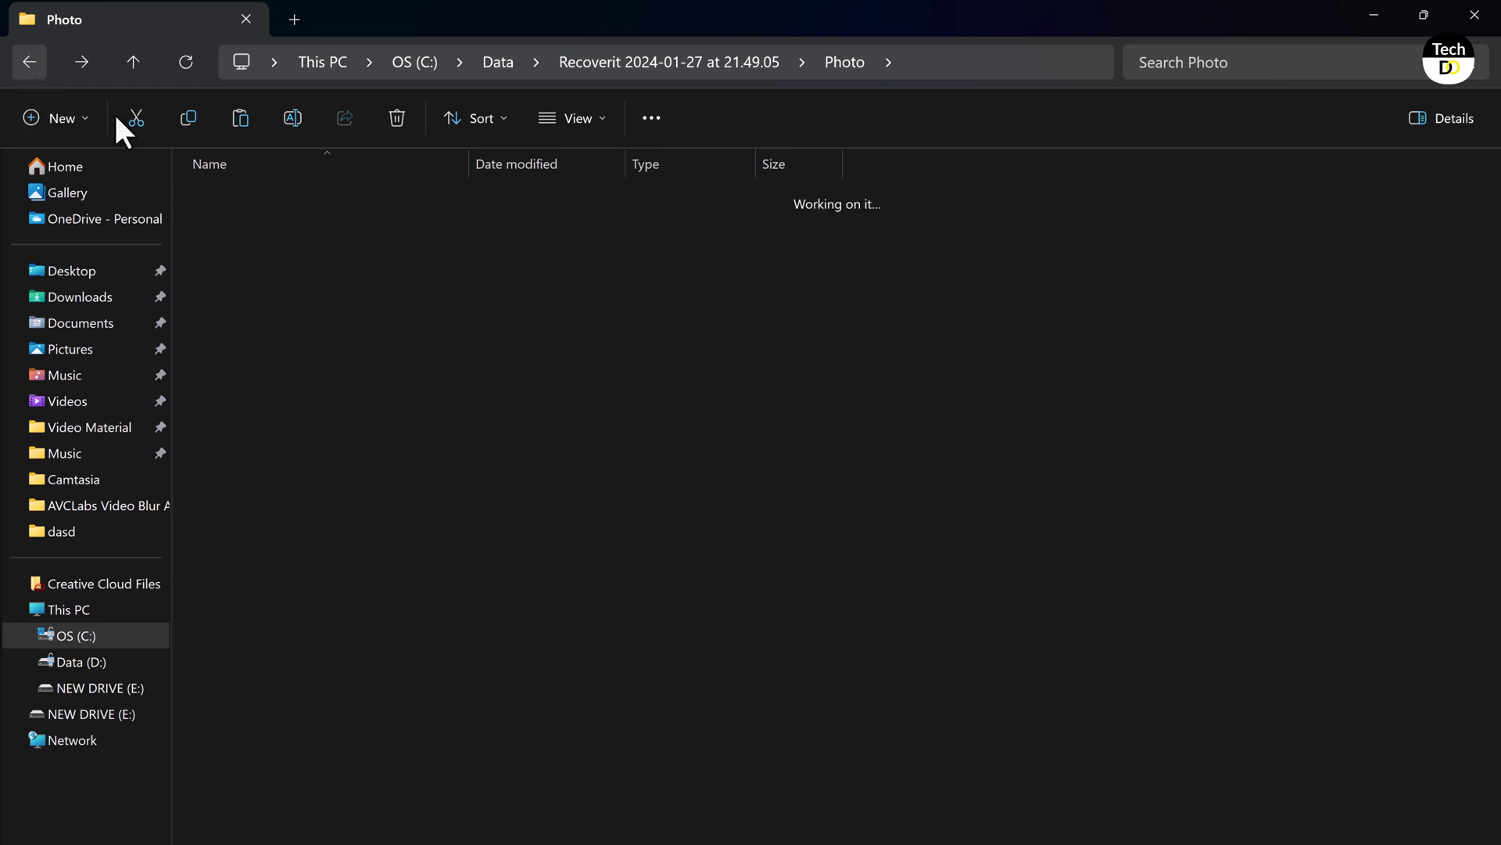
pyautogui.doubleClick(242, 223)
pyautogui.doubleClick(241, 197)
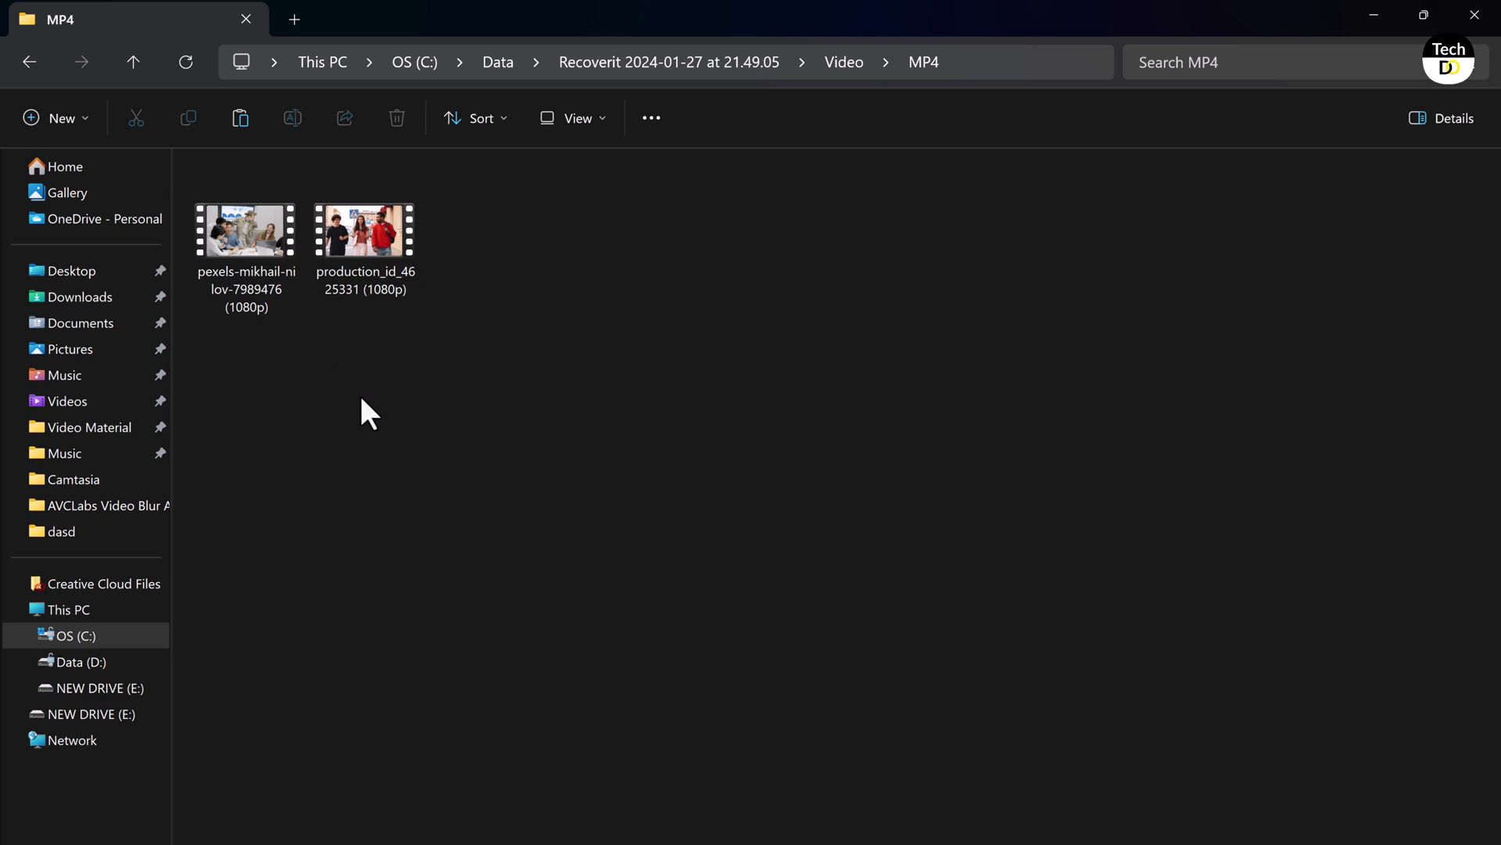
pyautogui.click(1475, 15)
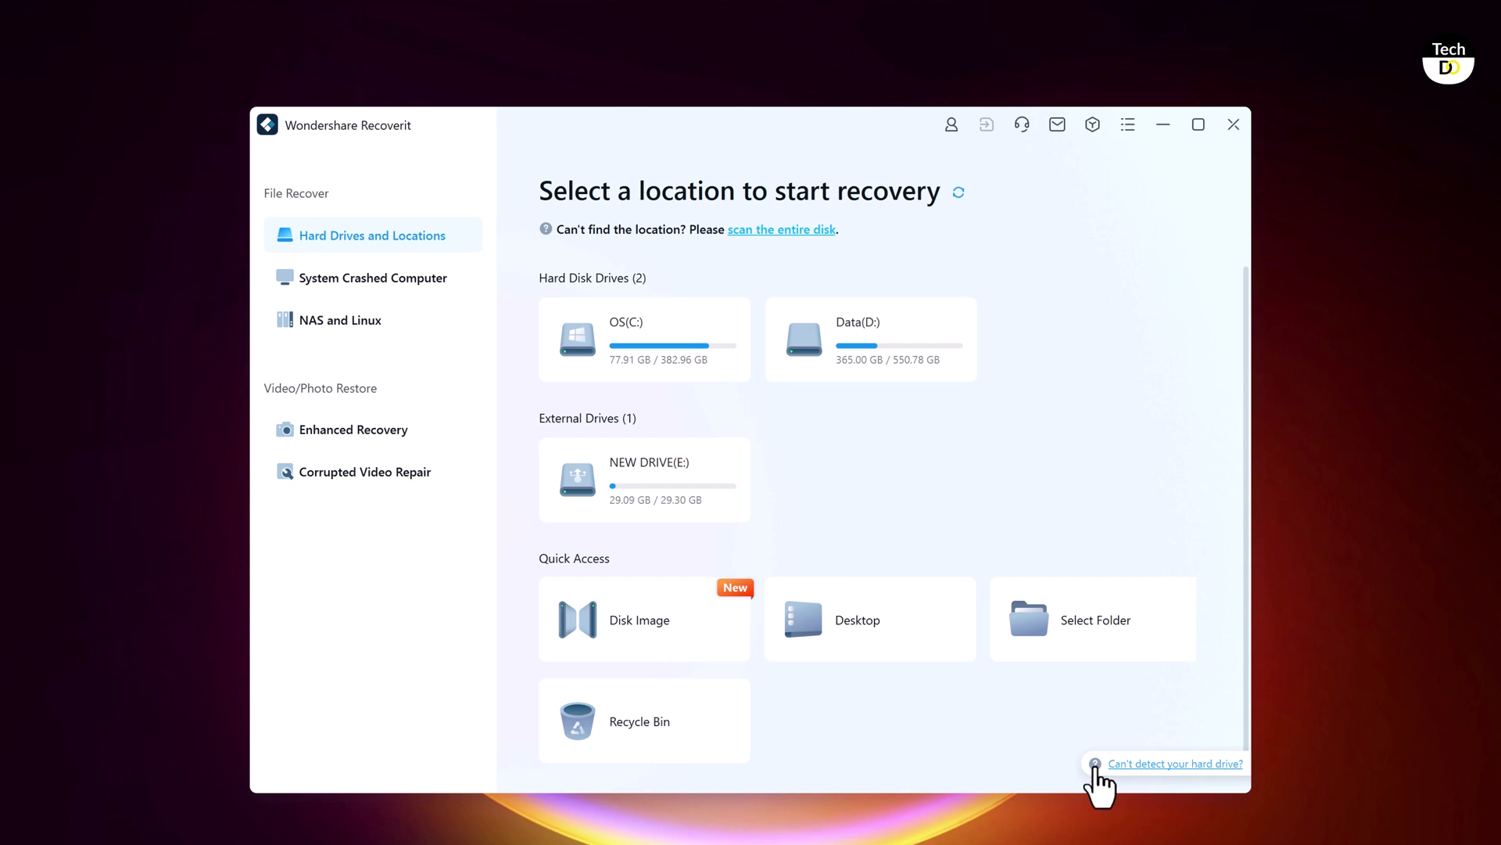
# Switch to Enhanced Recovery and start a deep scan of NEW DRIVE (E:)
pyautogui.click(400, 429)
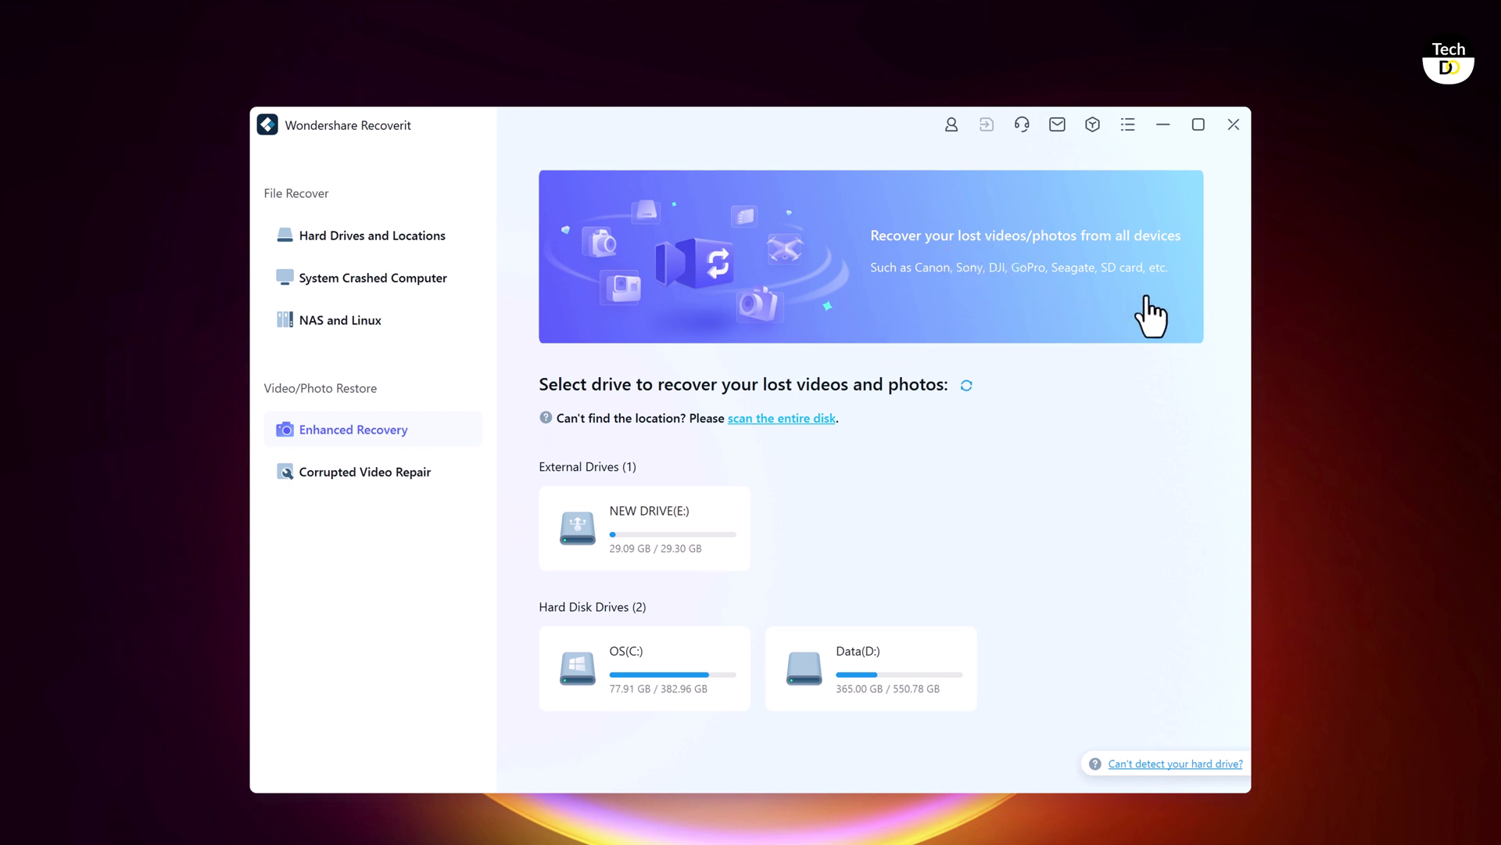
pyautogui.moveTo(663, 499)
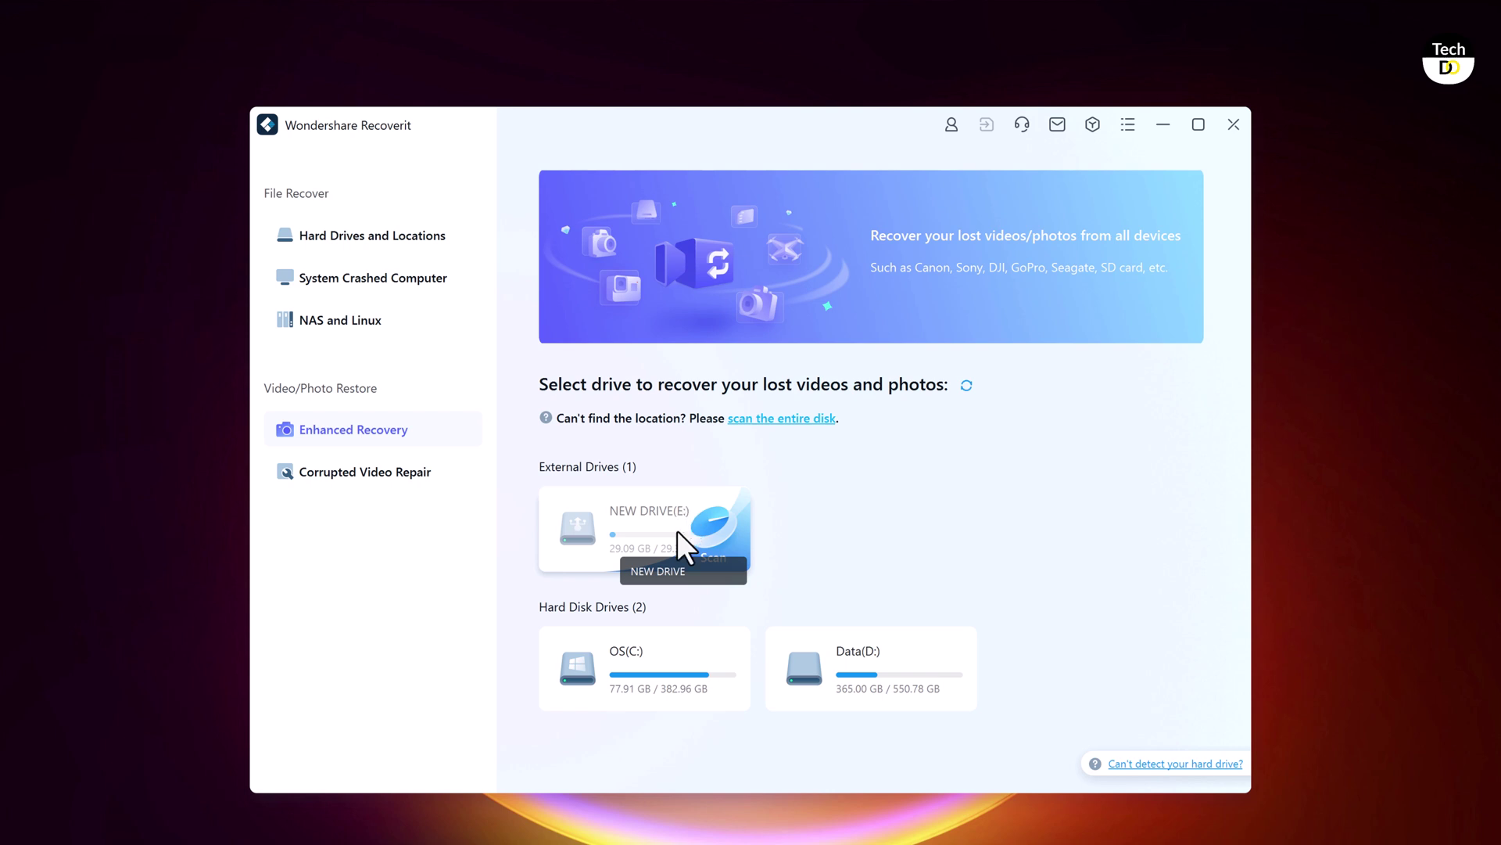
pyautogui.moveTo(689, 656)
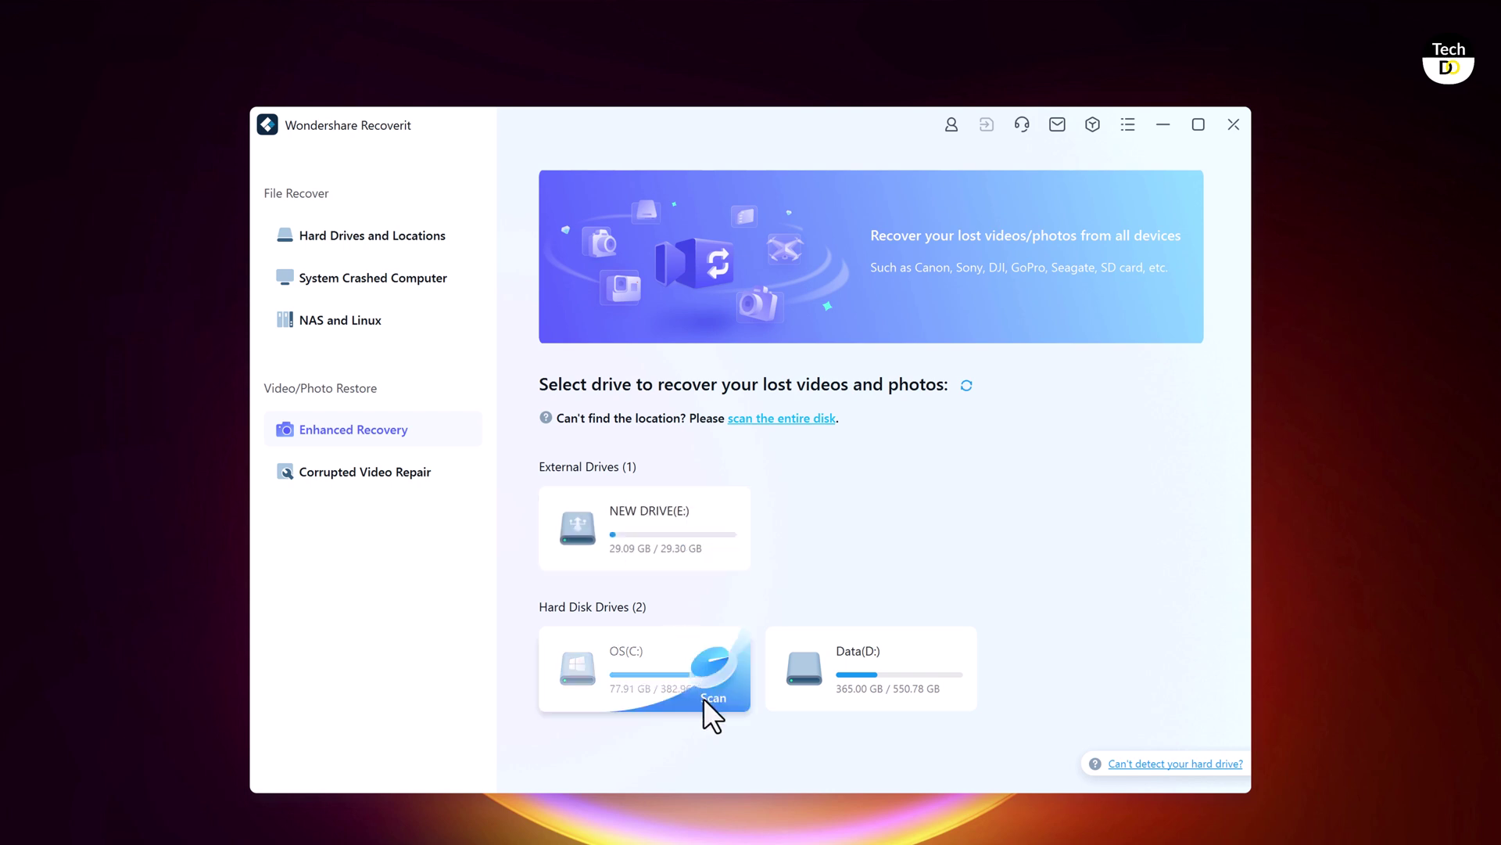
pyautogui.moveTo(865, 691)
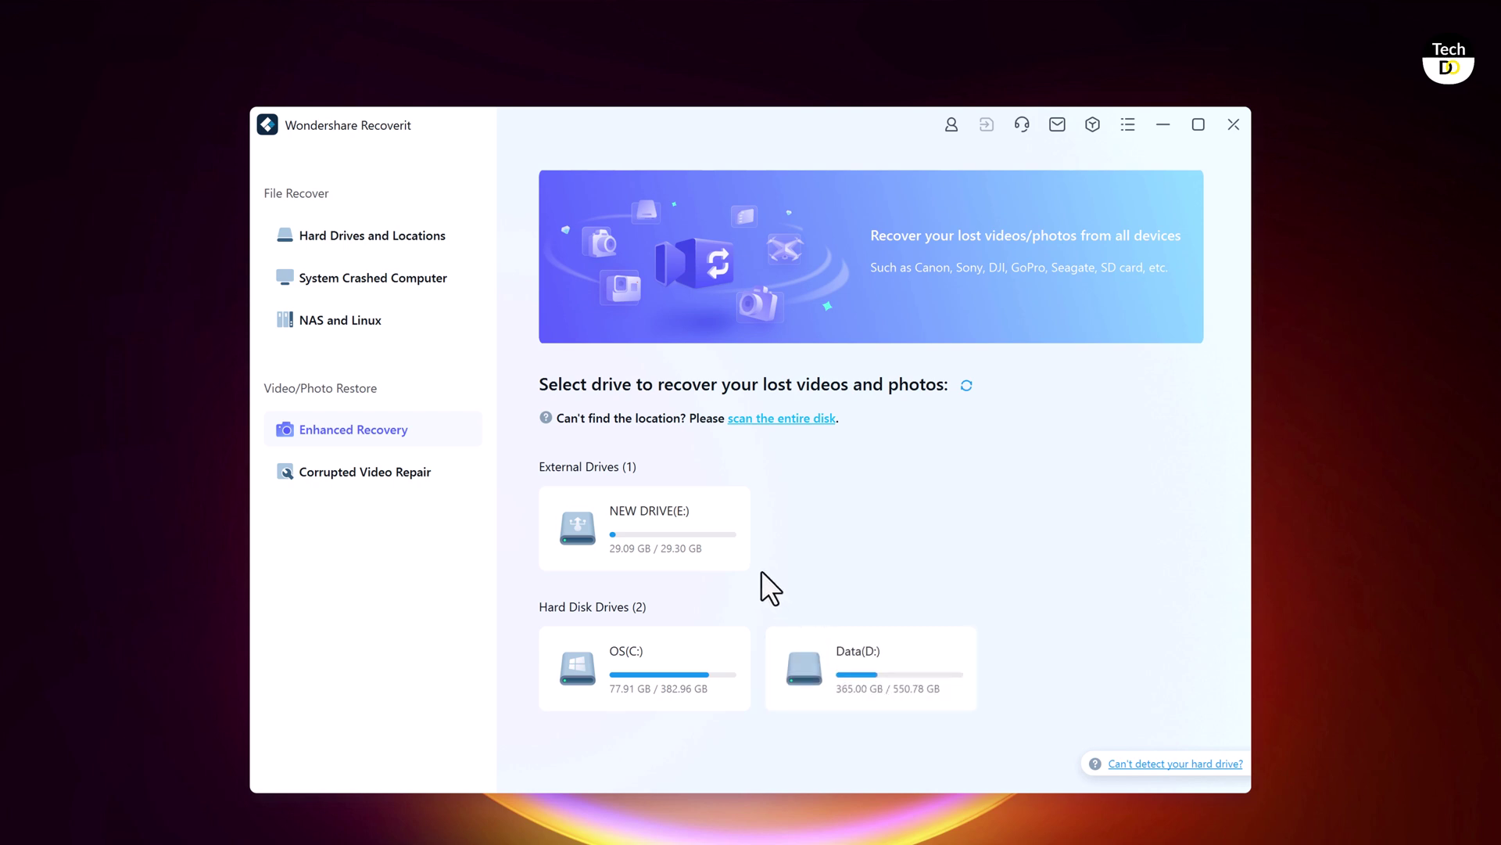
pyautogui.moveTo(754, 562)
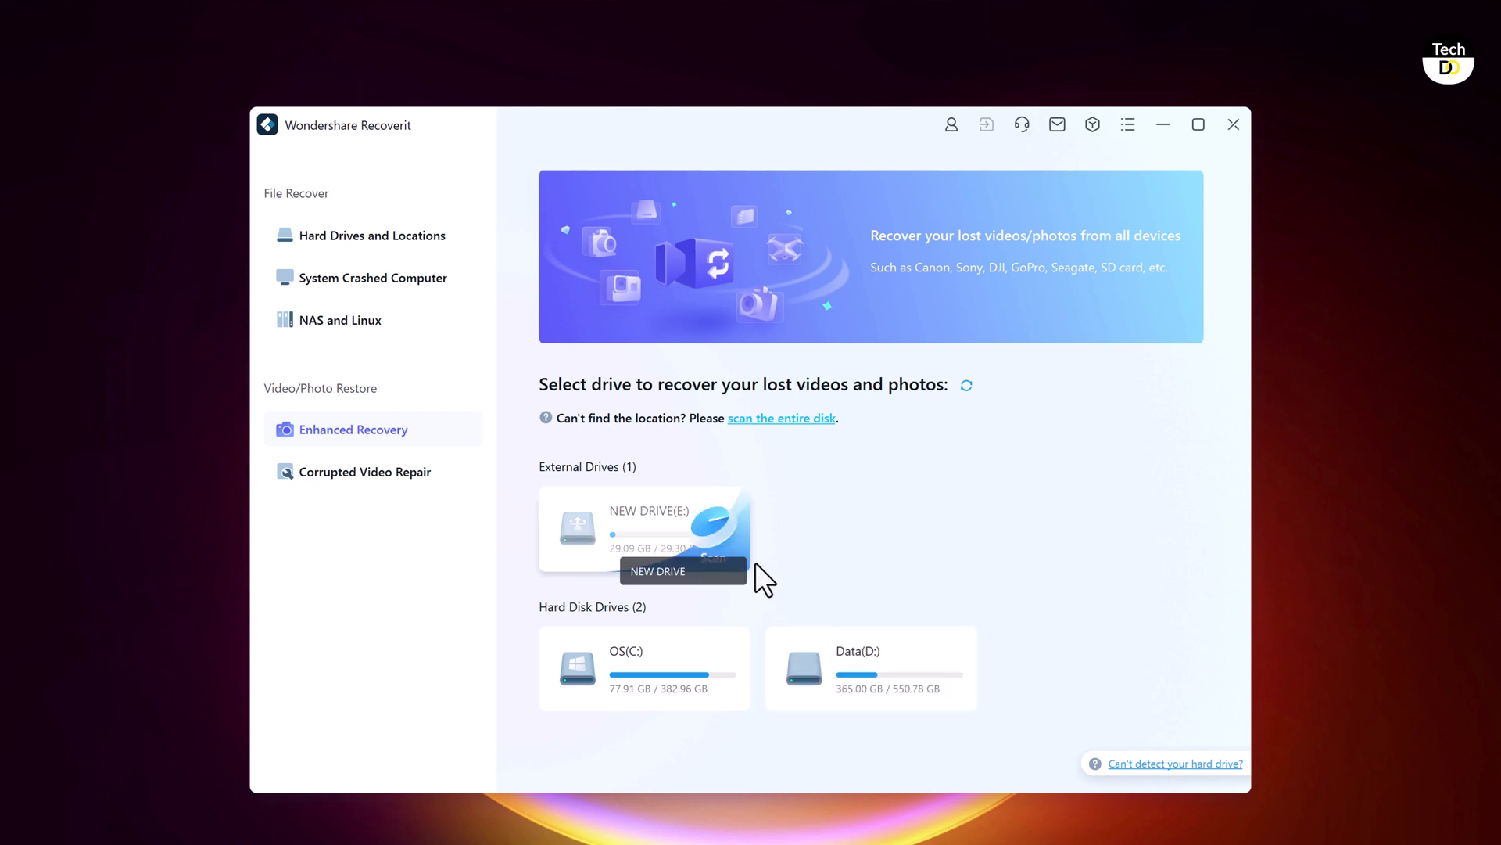
pyautogui.click(698, 549)
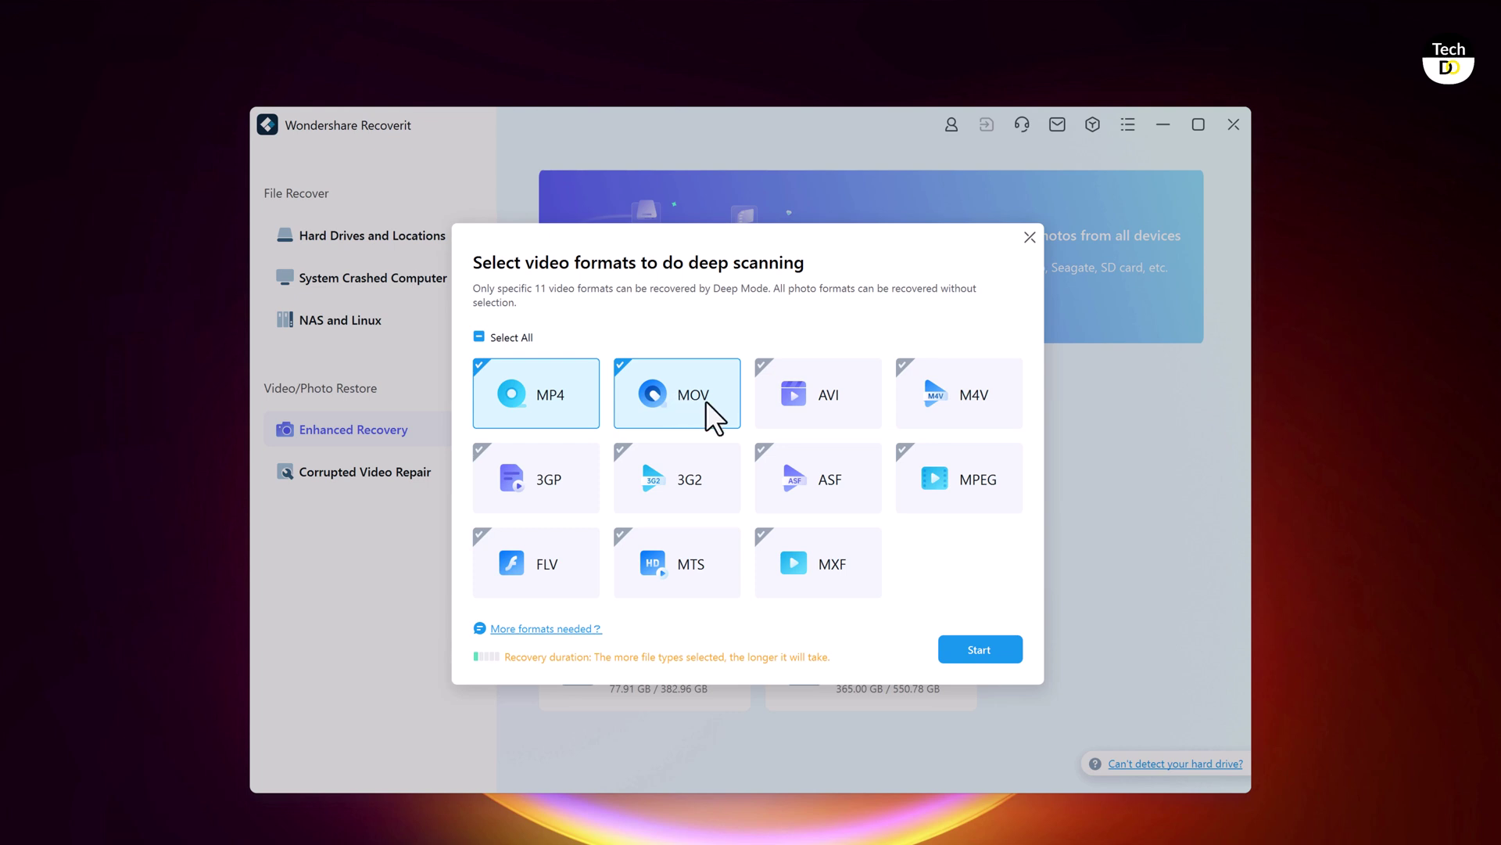
# Tick AVI and MPEG alongside MP4 and MOV, then start the deep scan
pyautogui.click(807, 402)
pyautogui.click(996, 462)
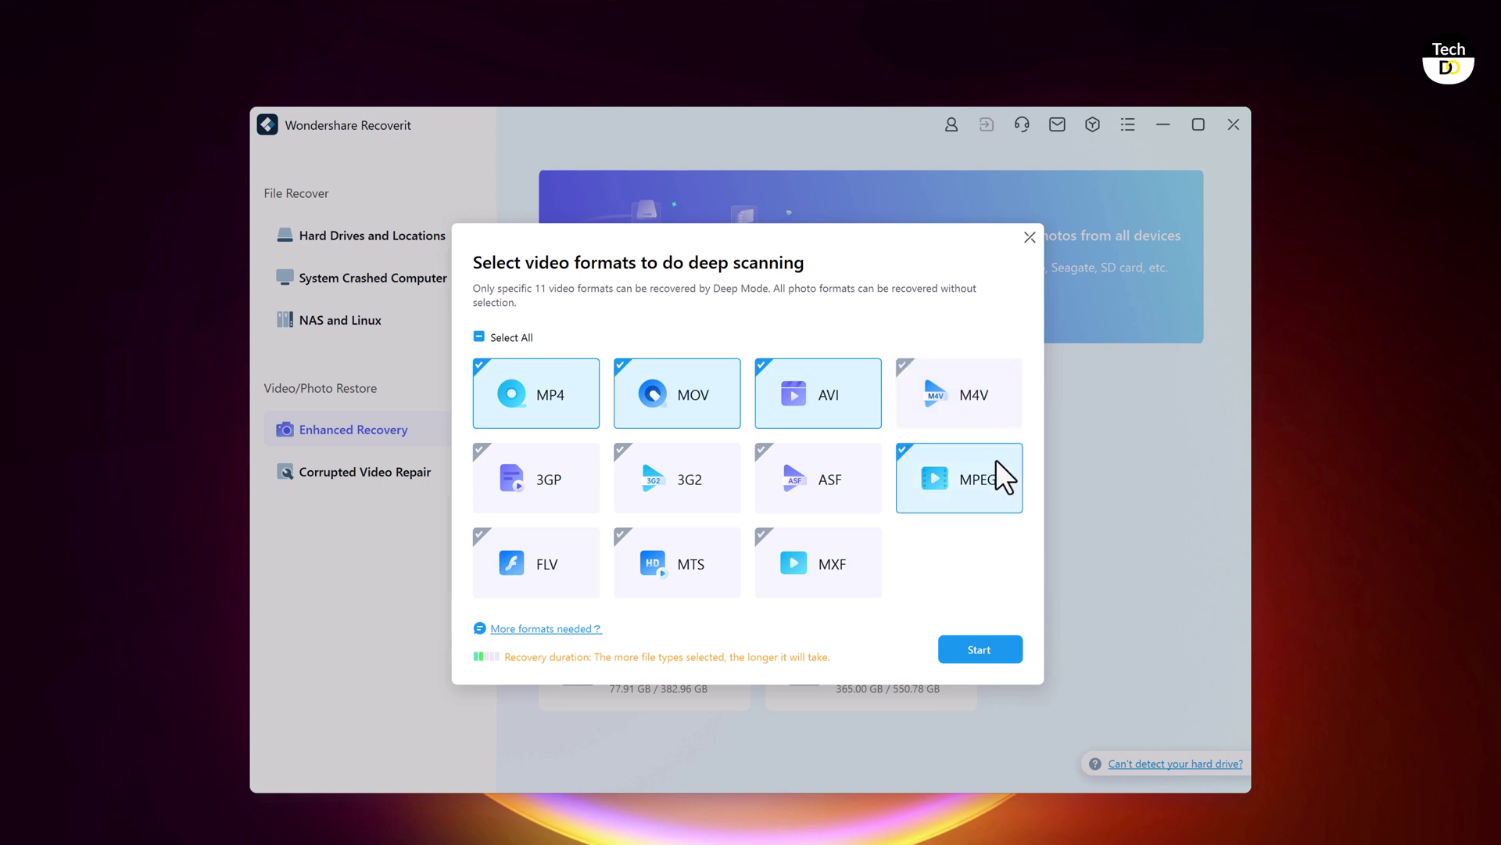
pyautogui.click(1001, 651)
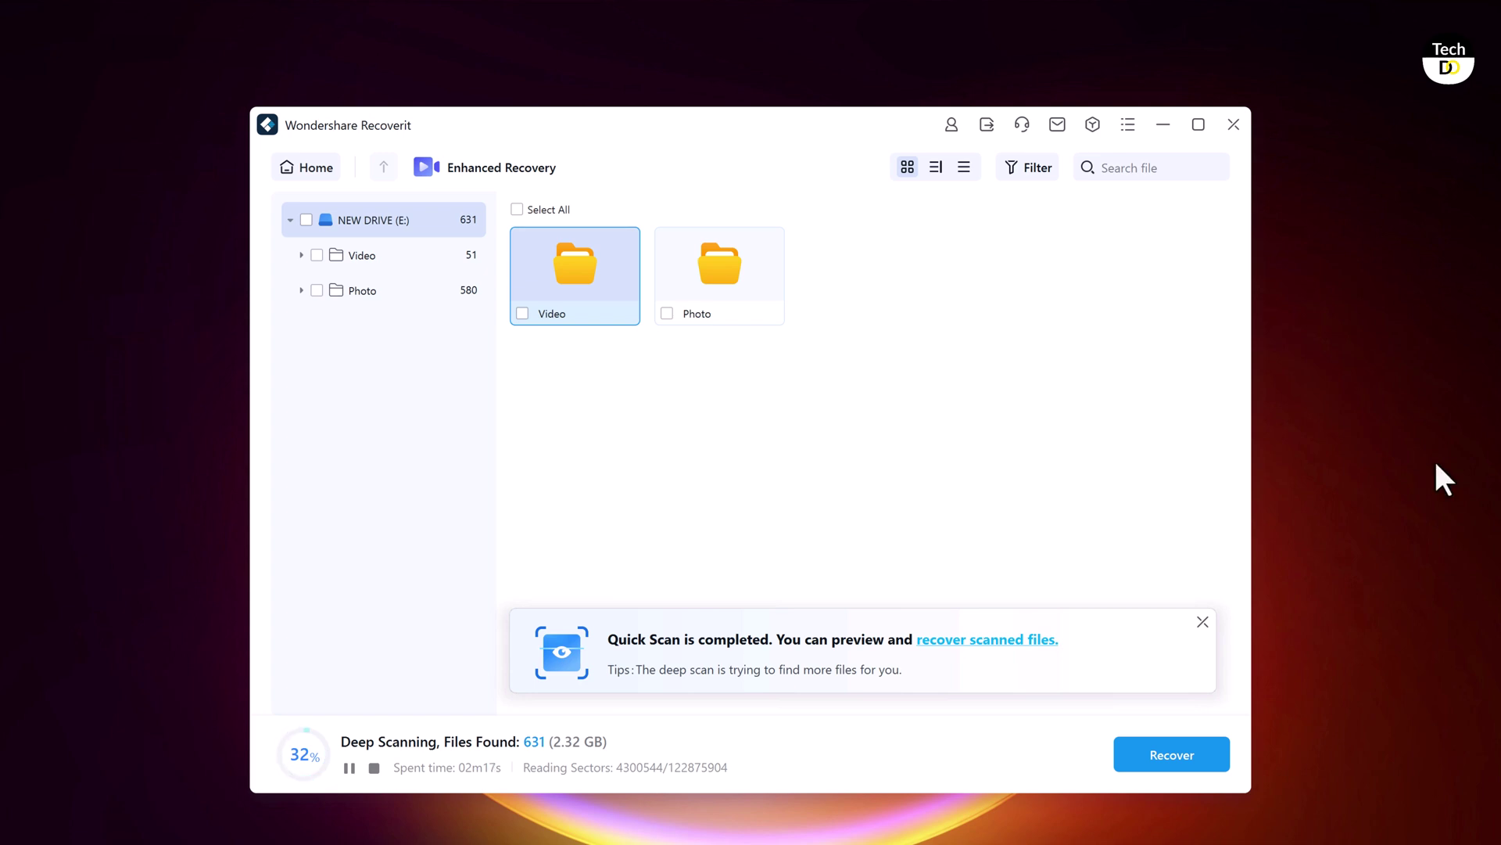
# Stop the deep scan early at 723 files found and dismiss the notice
pyautogui.click(373, 767)
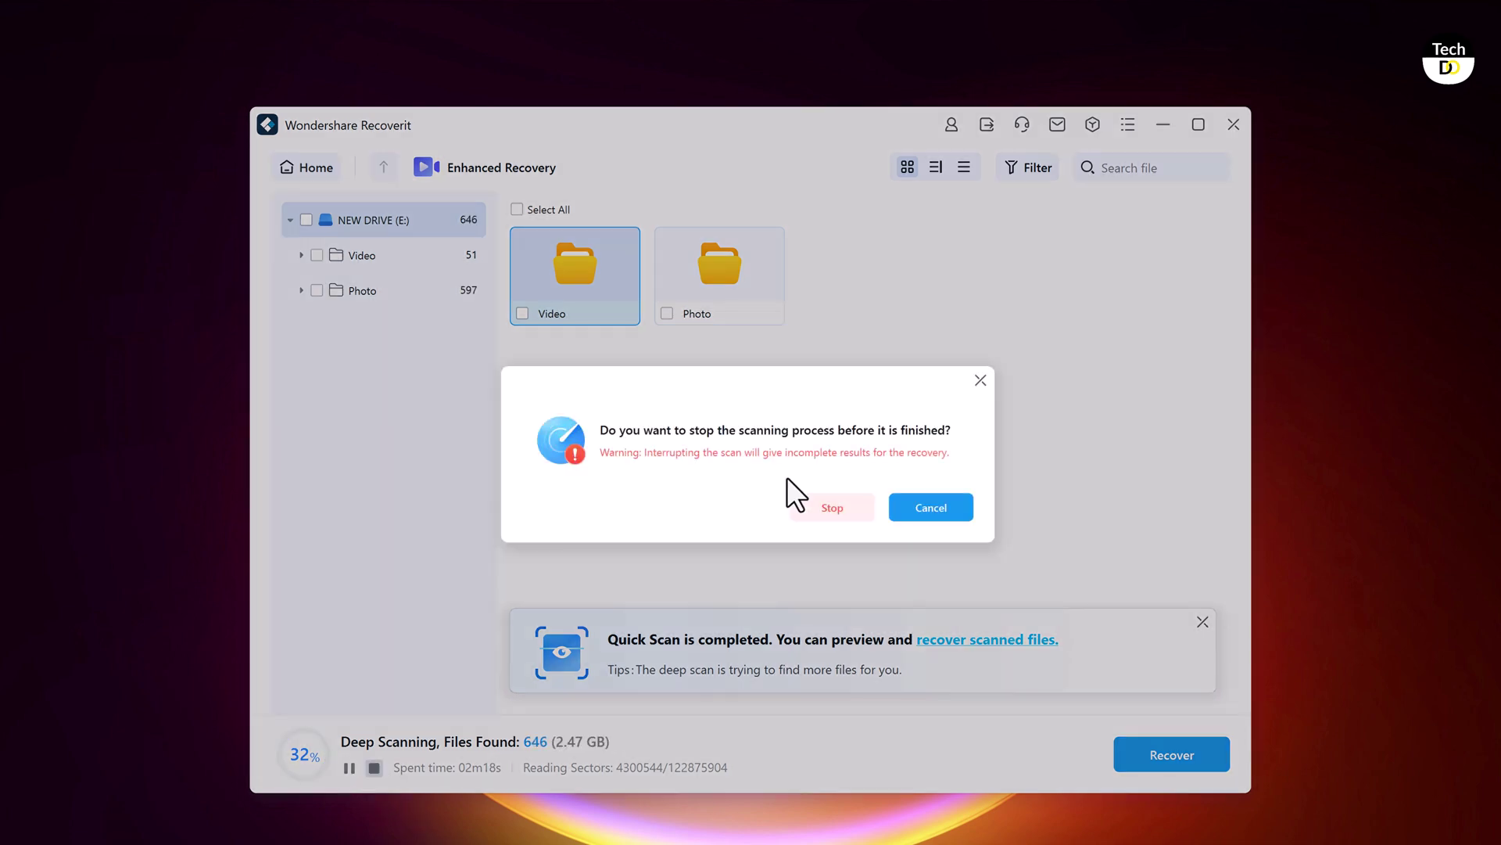
pyautogui.click(832, 509)
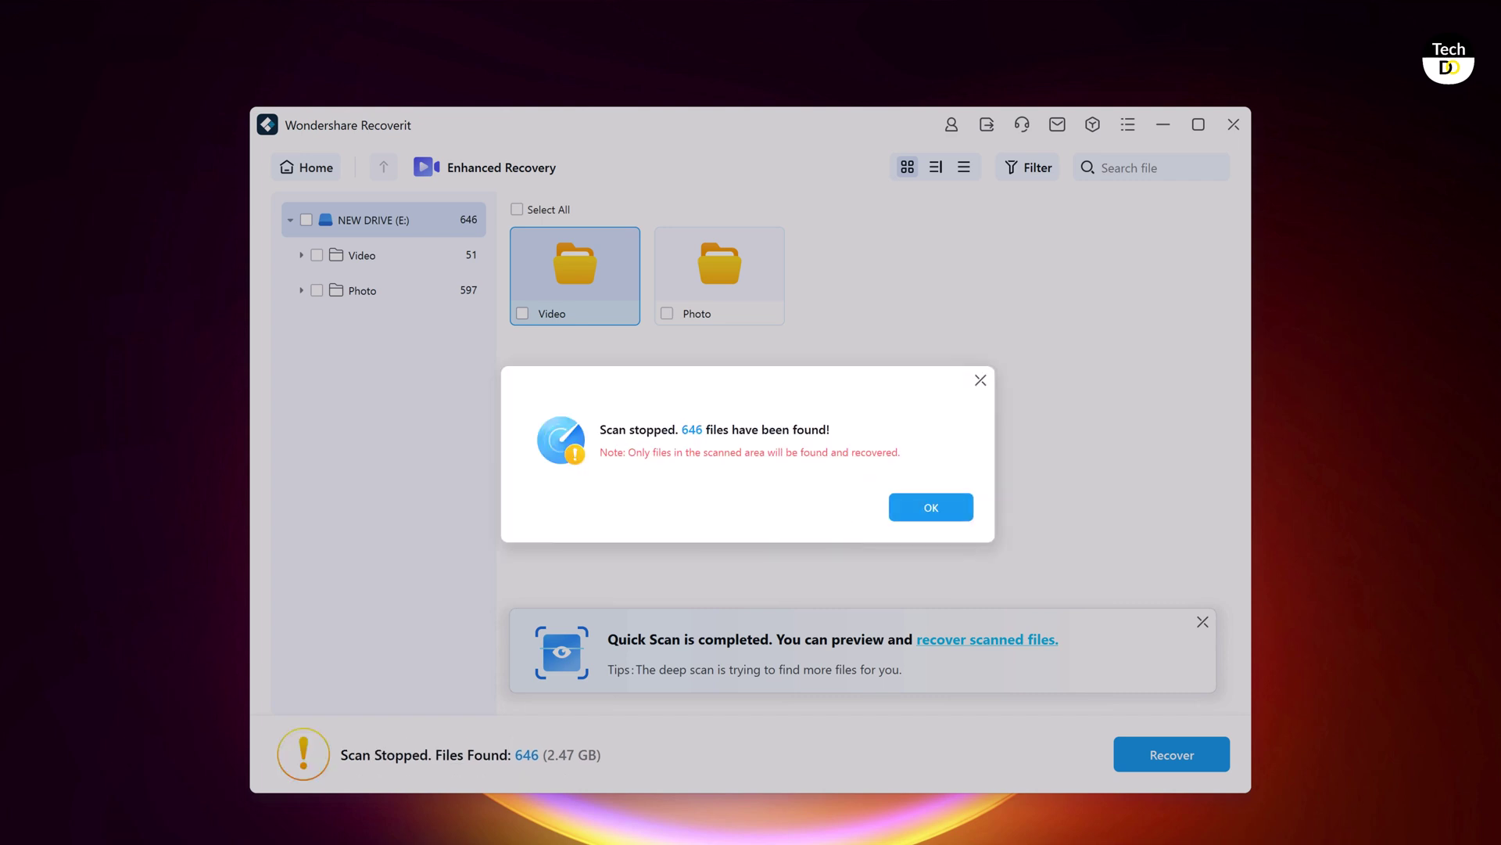
pyautogui.click(918, 506)
# Open Video > Other Videos > mp4 and browse the 52 found mp4 videos
pyautogui.click(450, 255)
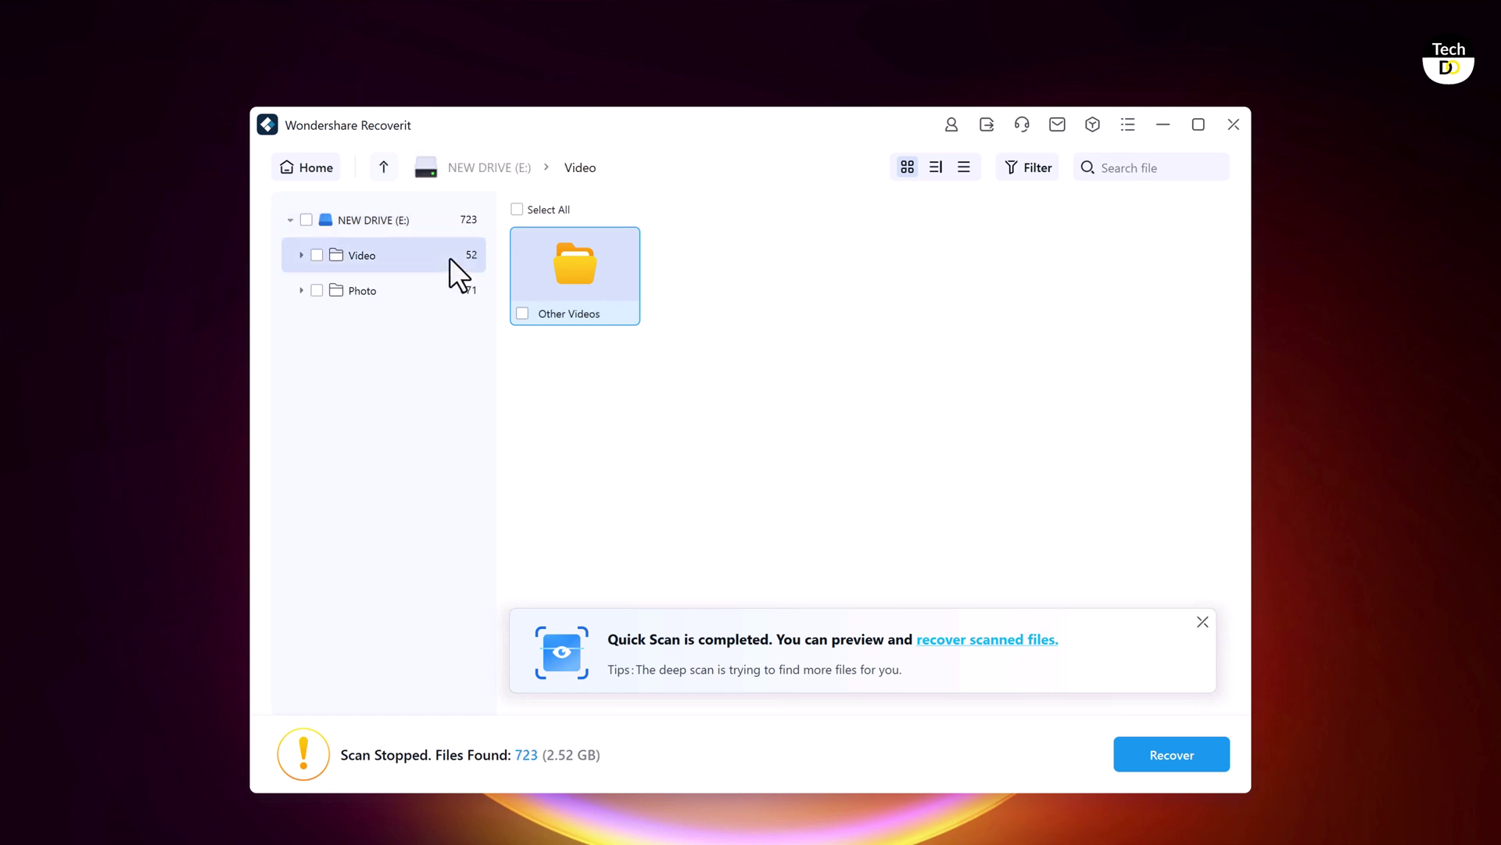
pyautogui.doubleClick(619, 288)
pyautogui.doubleClick(621, 297)
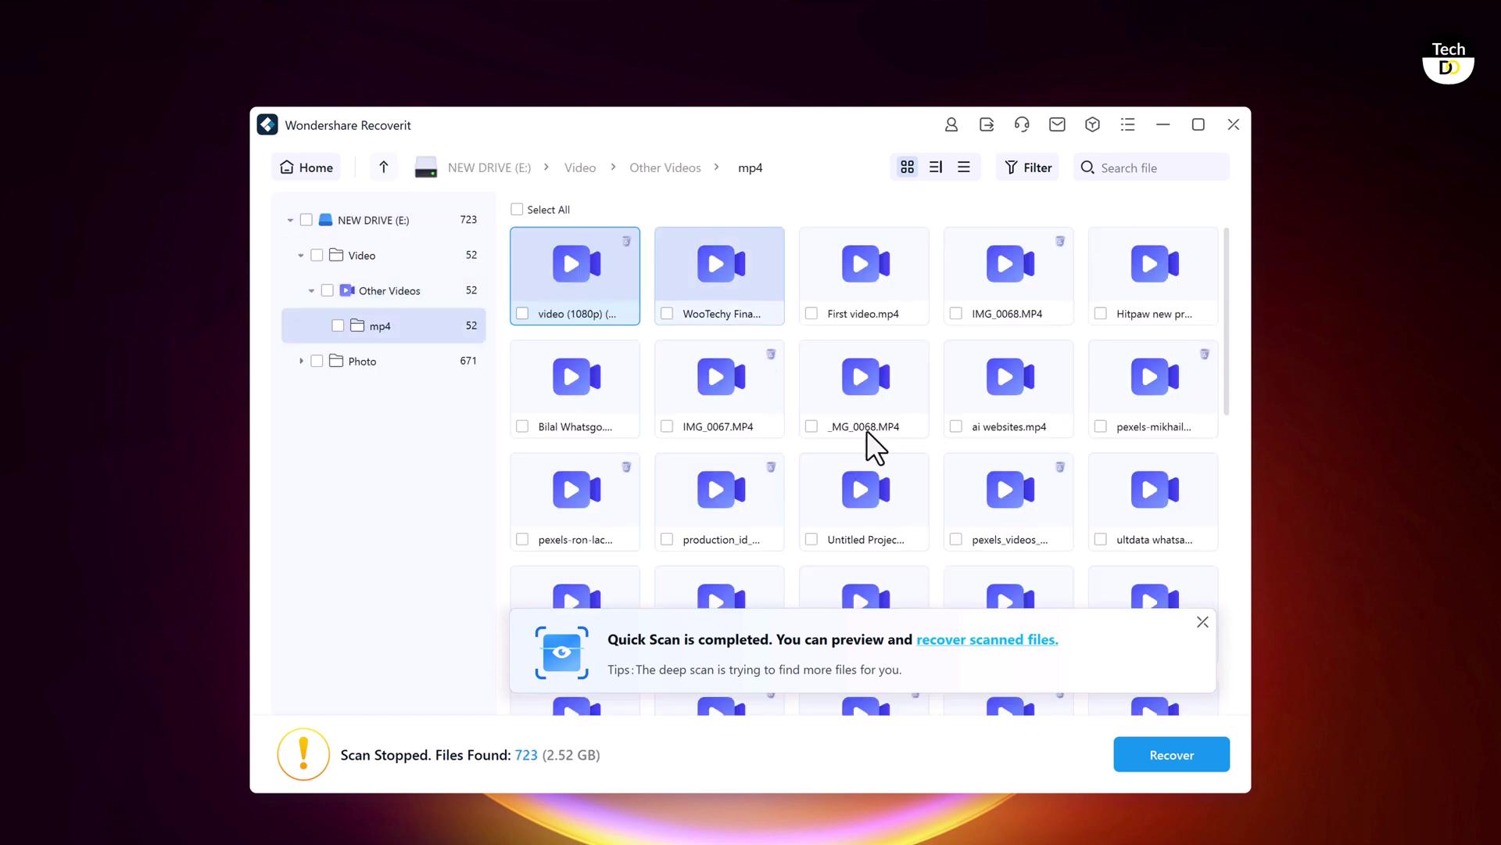
pyautogui.scroll(-3, 891, 469)
pyautogui.scroll(-8, 917, 519)
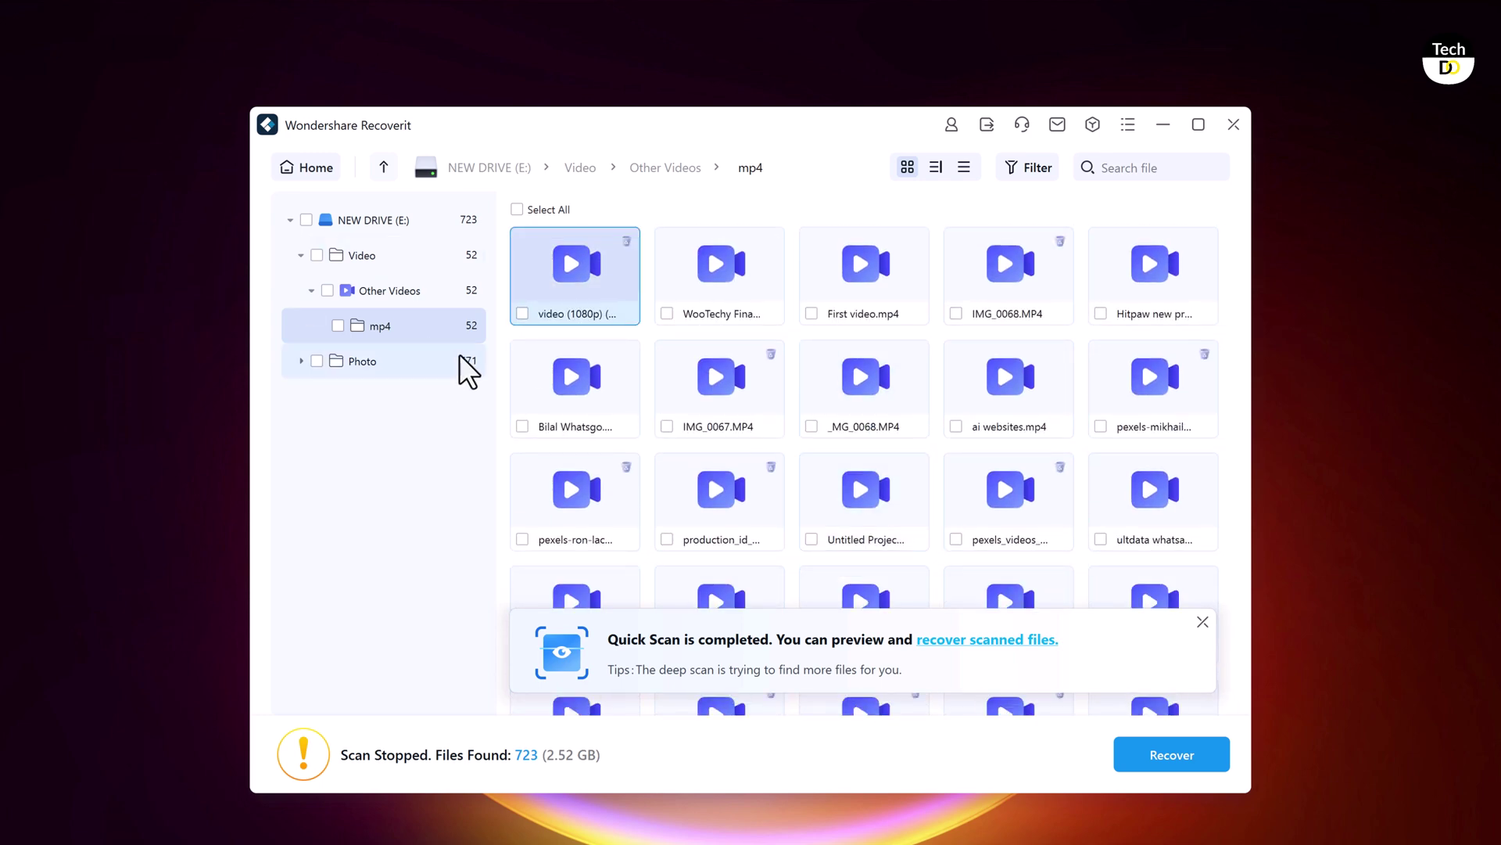
# Mark all seven SONY jpg photos (76.44 MB) for recovery
pyautogui.click(422, 359)
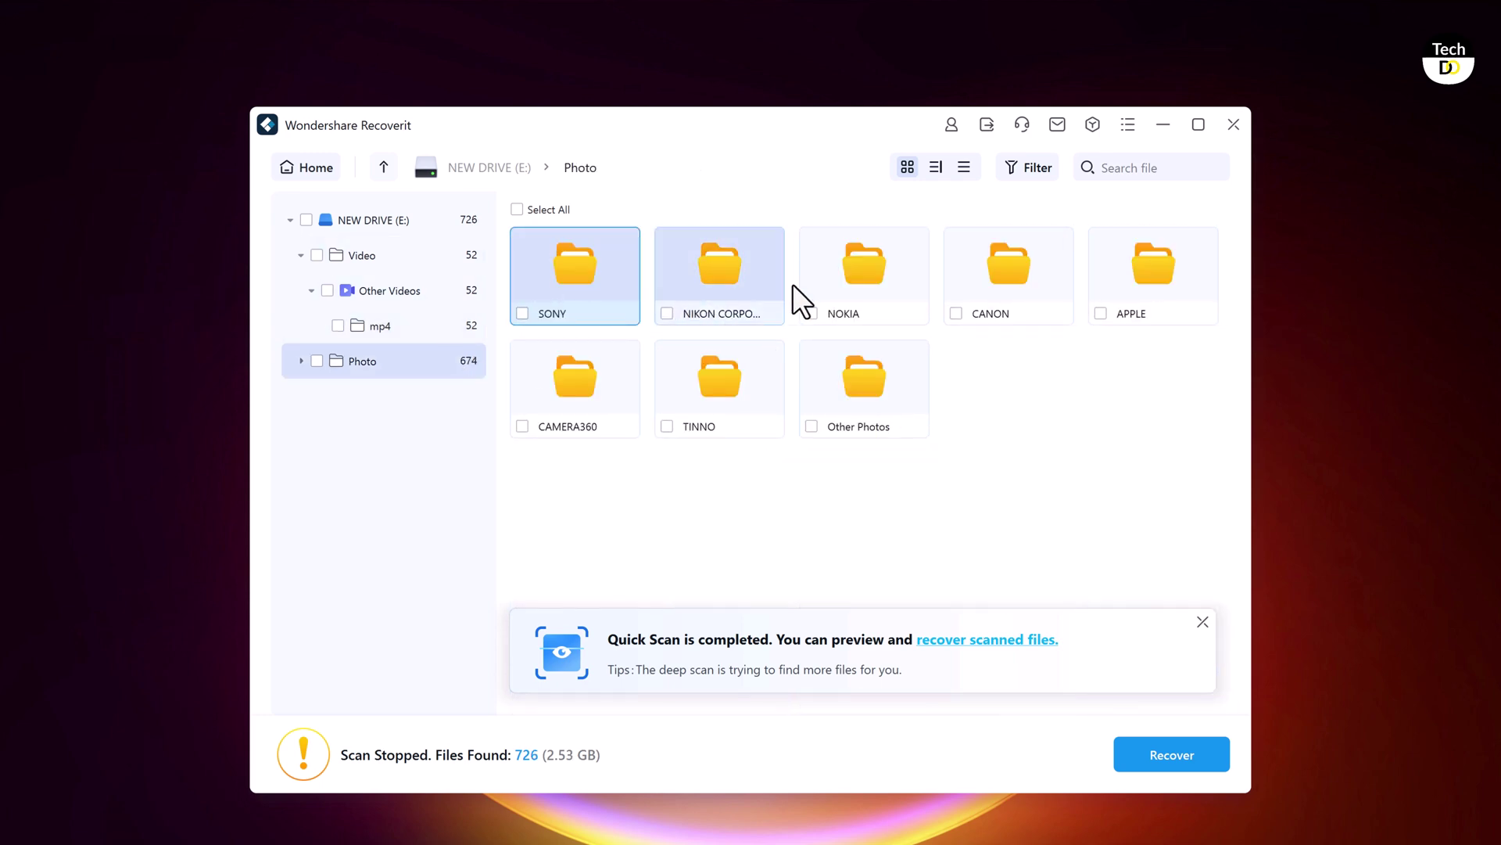
pyautogui.doubleClick(545, 274)
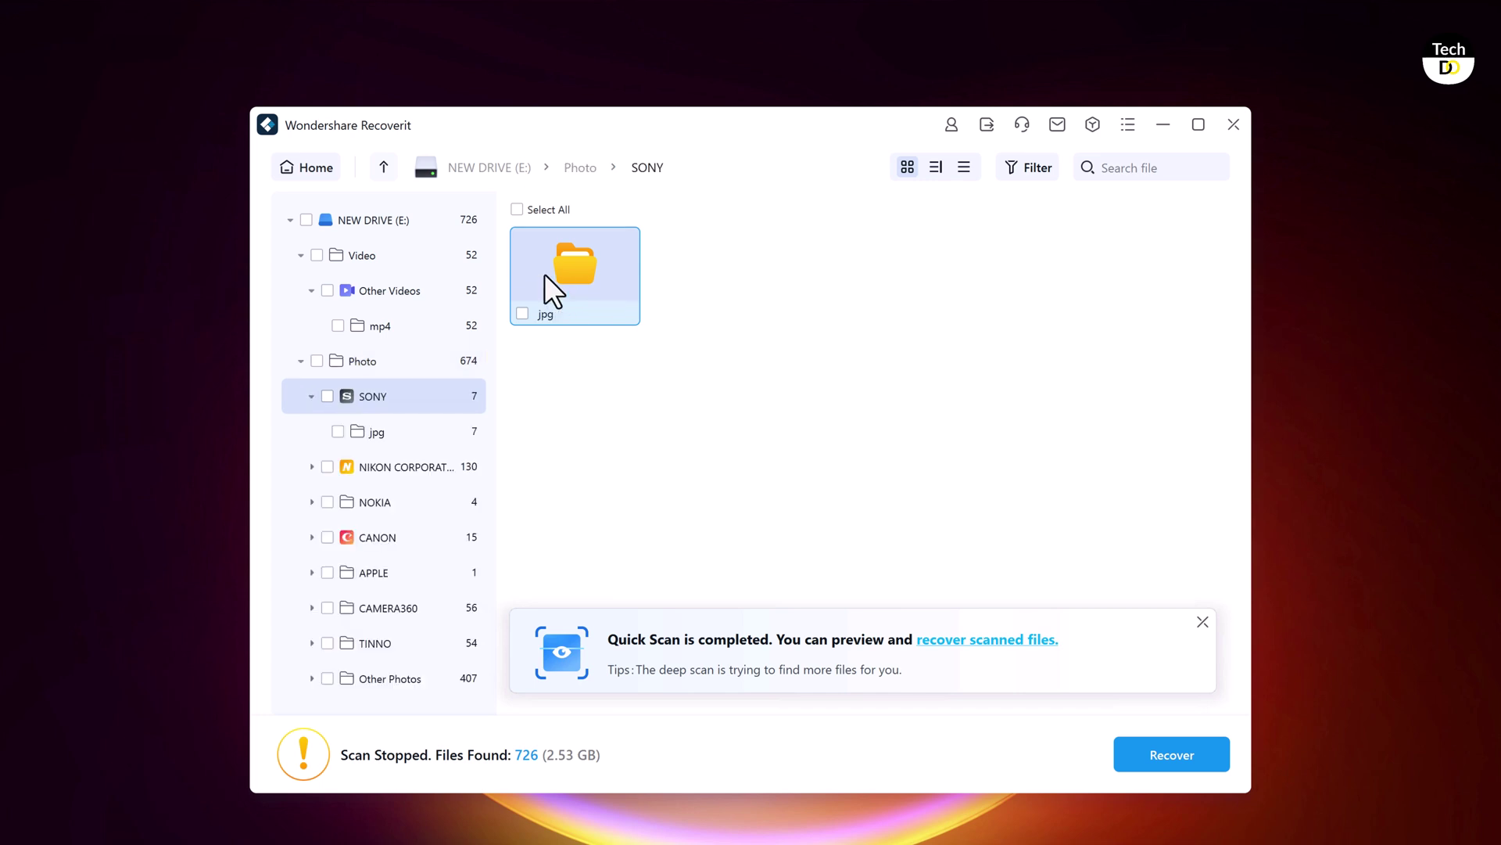
pyautogui.doubleClick(550, 276)
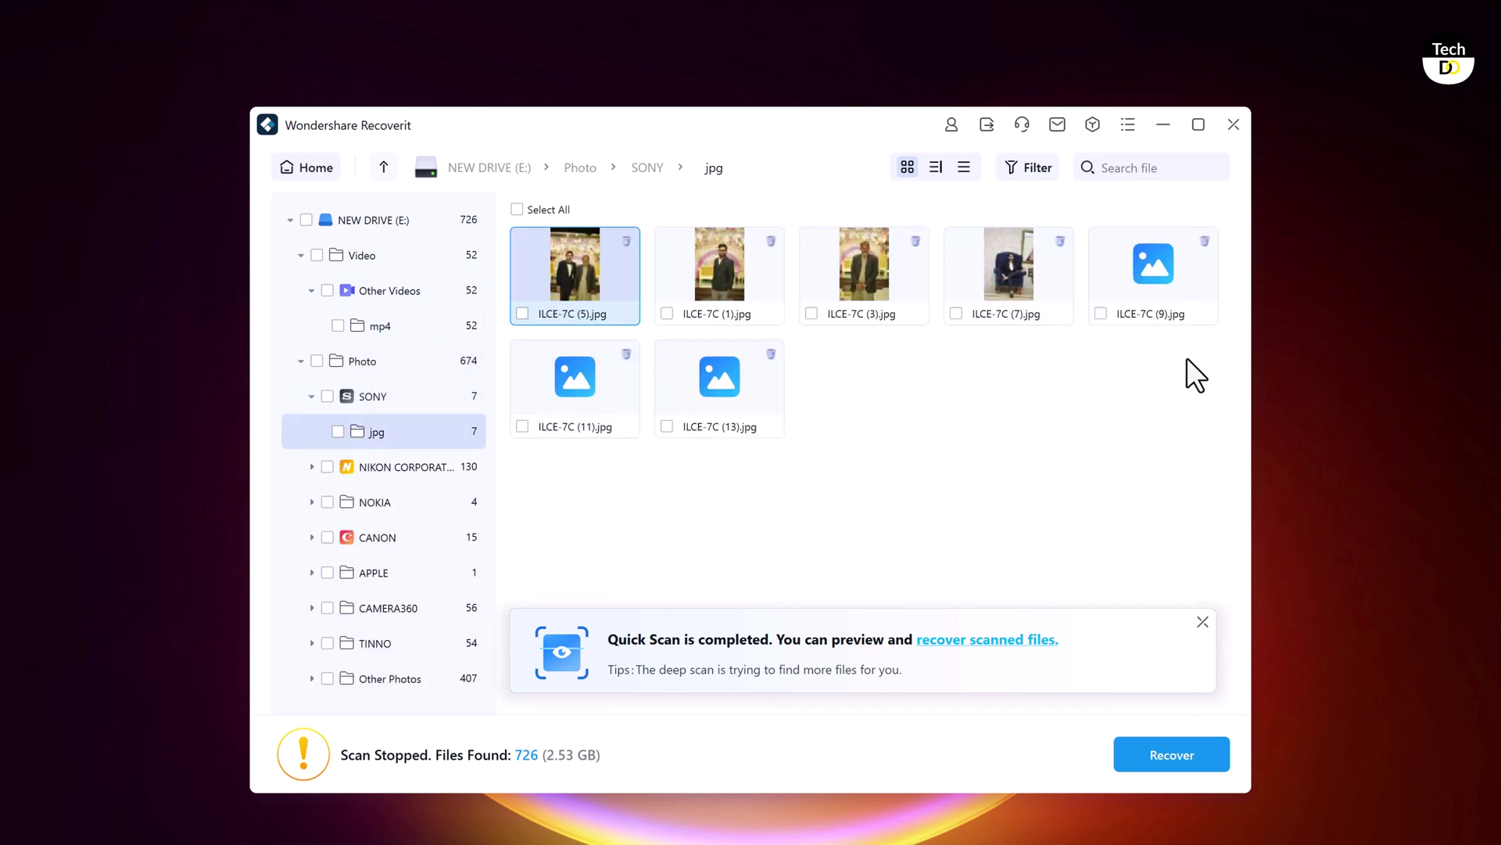
pyautogui.click(517, 209)
# Browse the CANON and TINNO jpg photo folders
pyautogui.click(378, 537)
pyautogui.doubleClick(582, 301)
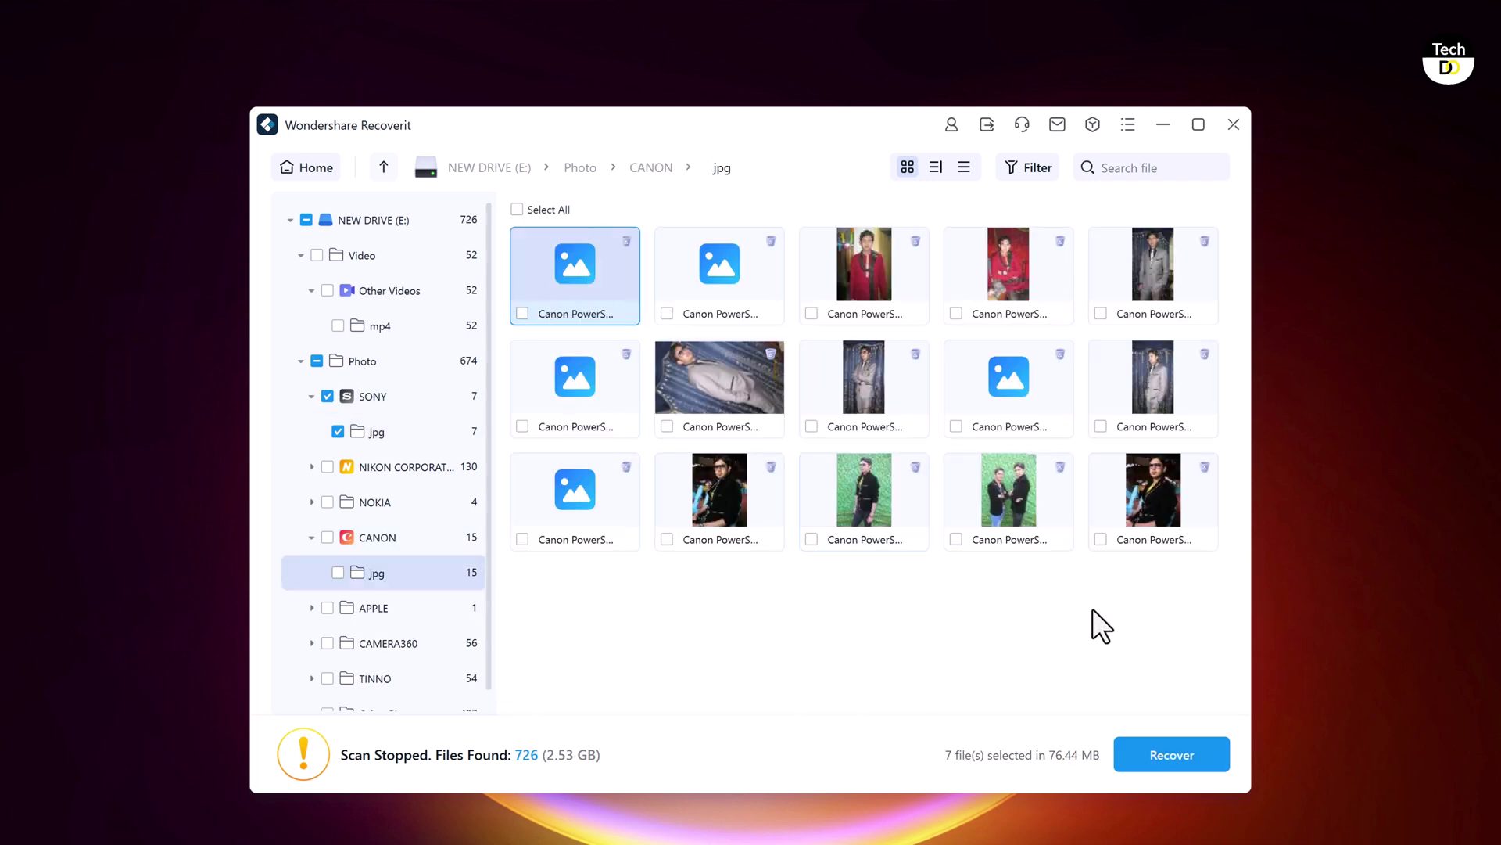
pyautogui.click(452, 680)
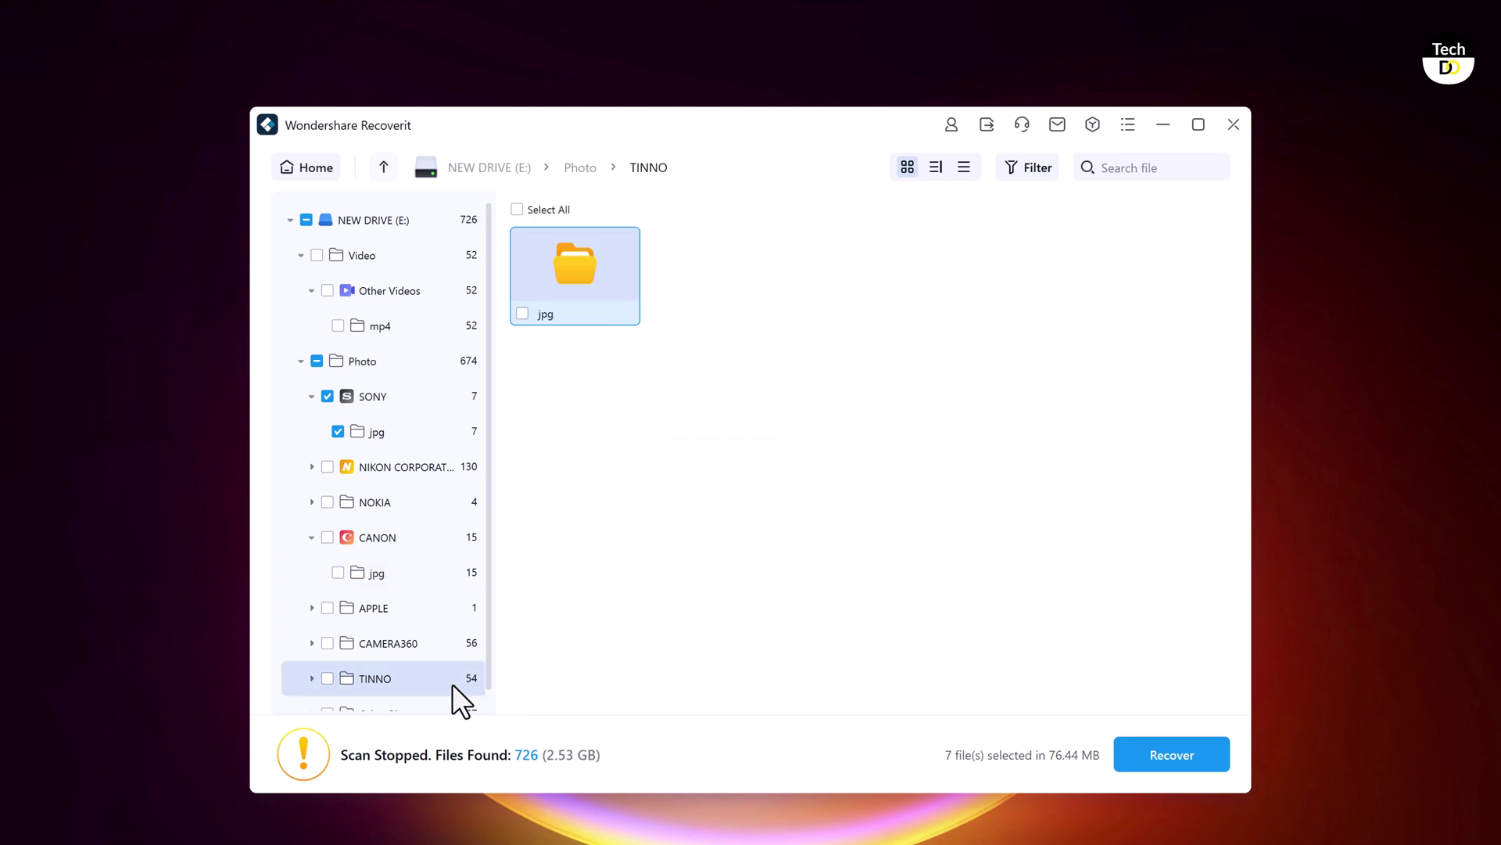
pyautogui.doubleClick(603, 262)
pyautogui.scroll(-1, 687, 661)
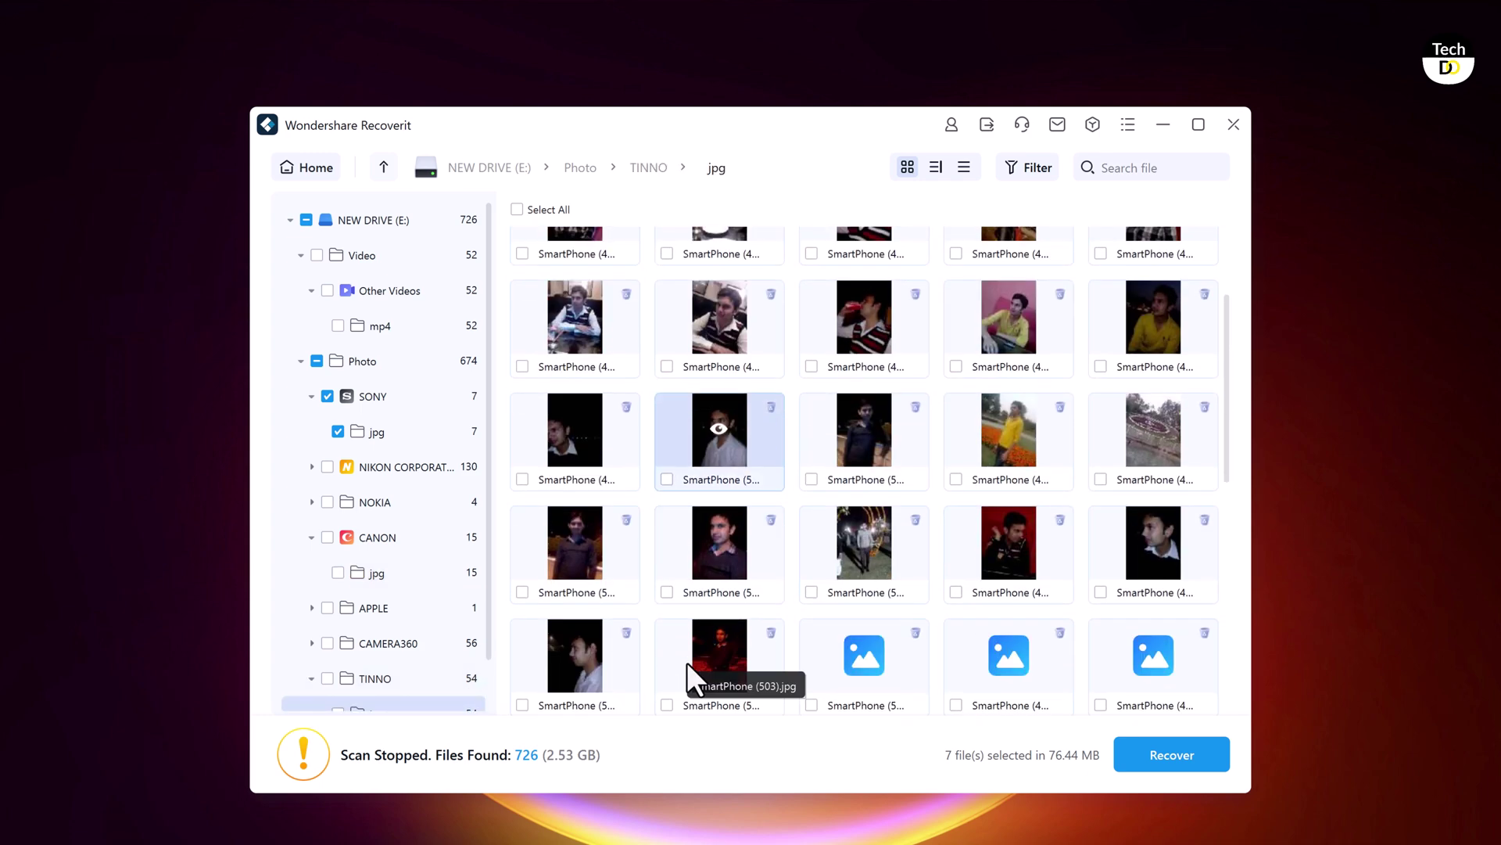
pyautogui.scroll(-1, 752, 477)
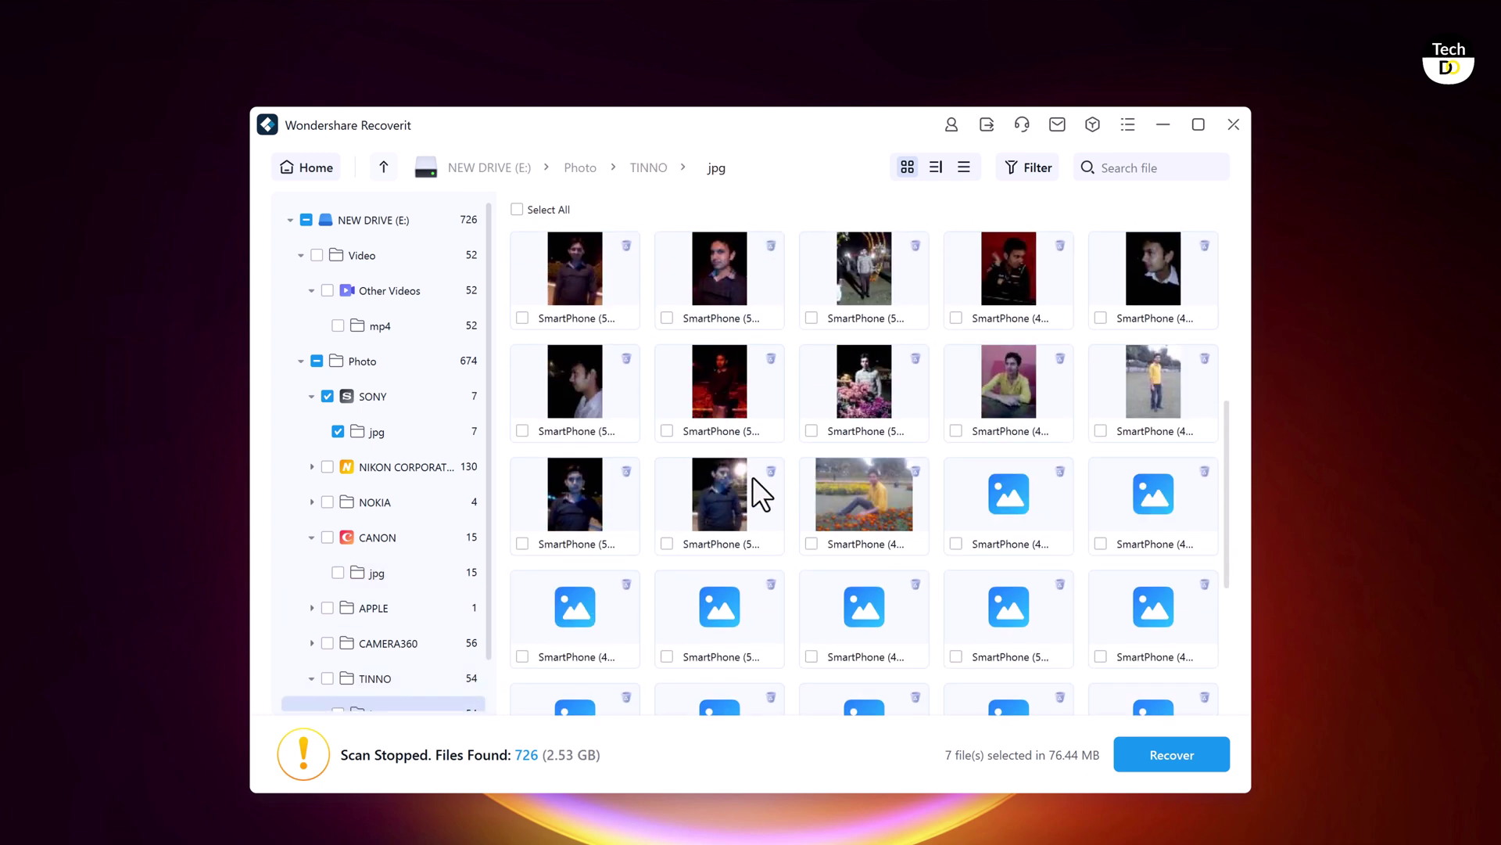
pyautogui.scroll(1, 753, 476)
pyautogui.scroll(2, 752, 476)
pyautogui.scroll(-1, 379, 466)
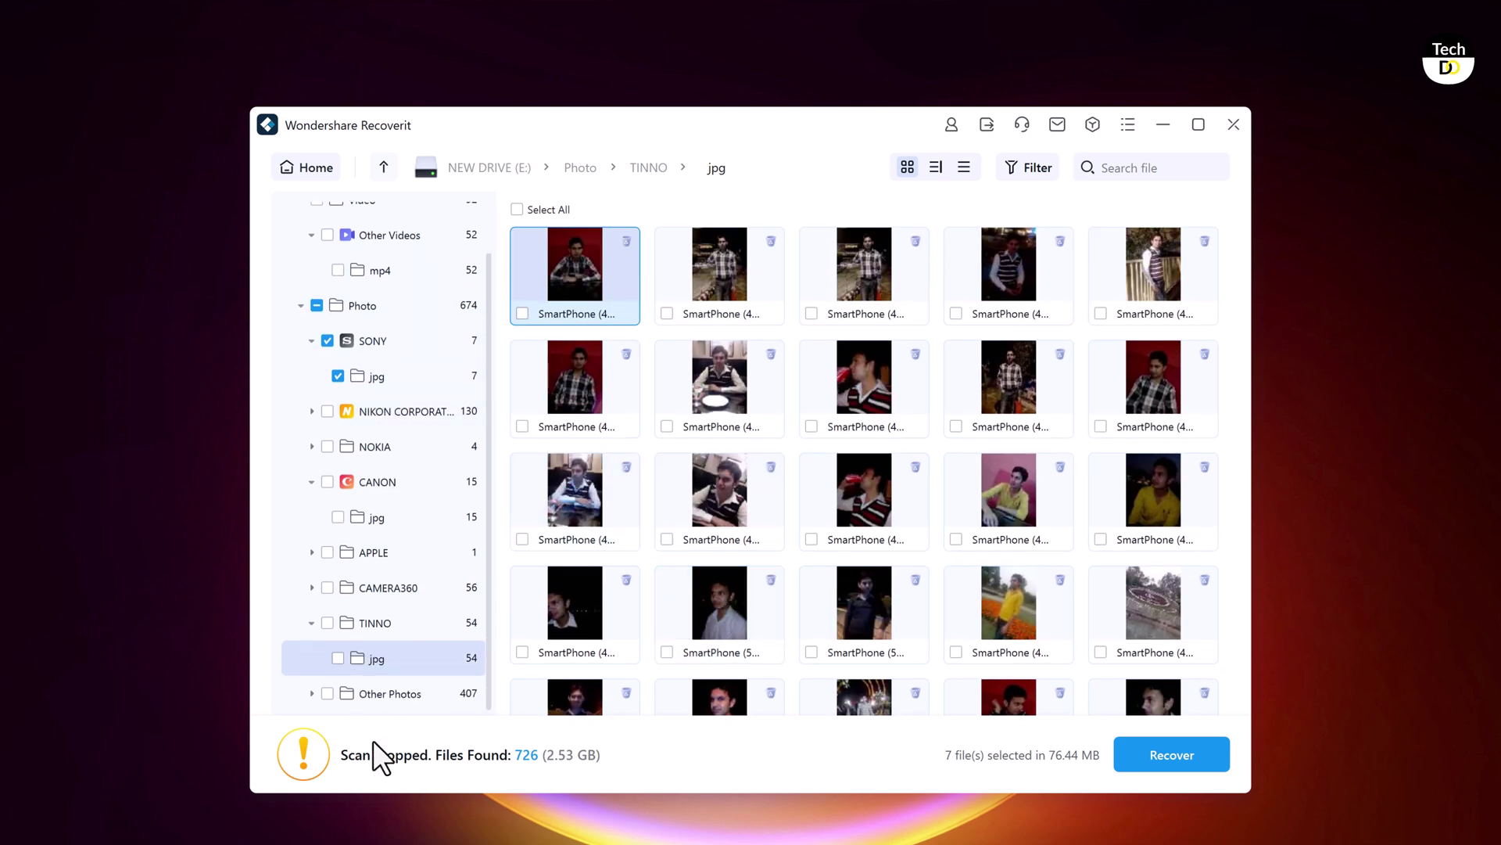
# Open the Other Photos jpg folder and look through its previews
pyautogui.click(396, 692)
pyautogui.doubleClick(576, 263)
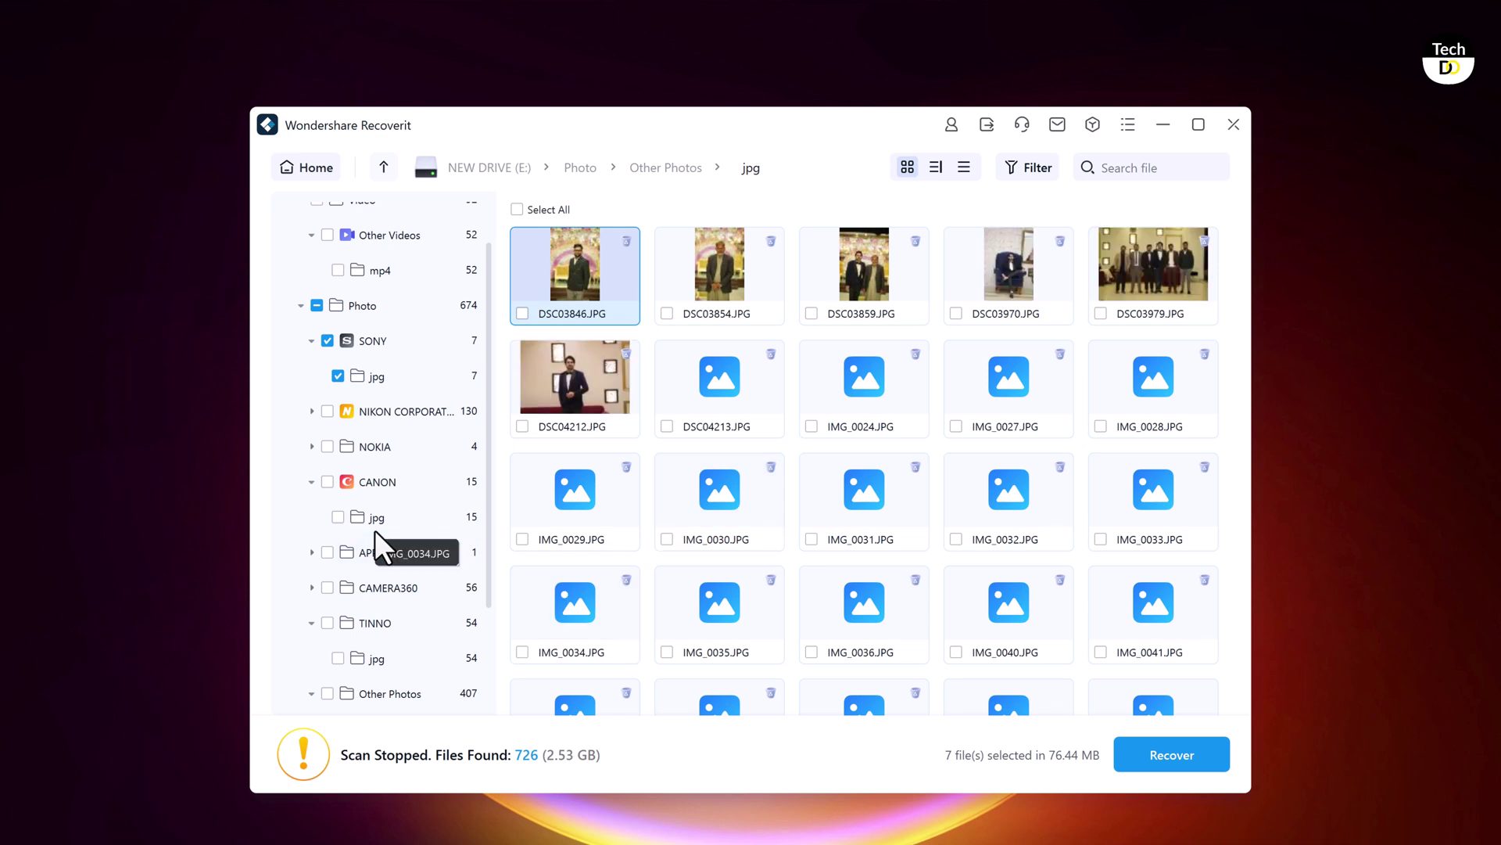
pyautogui.scroll(-3, 846, 492)
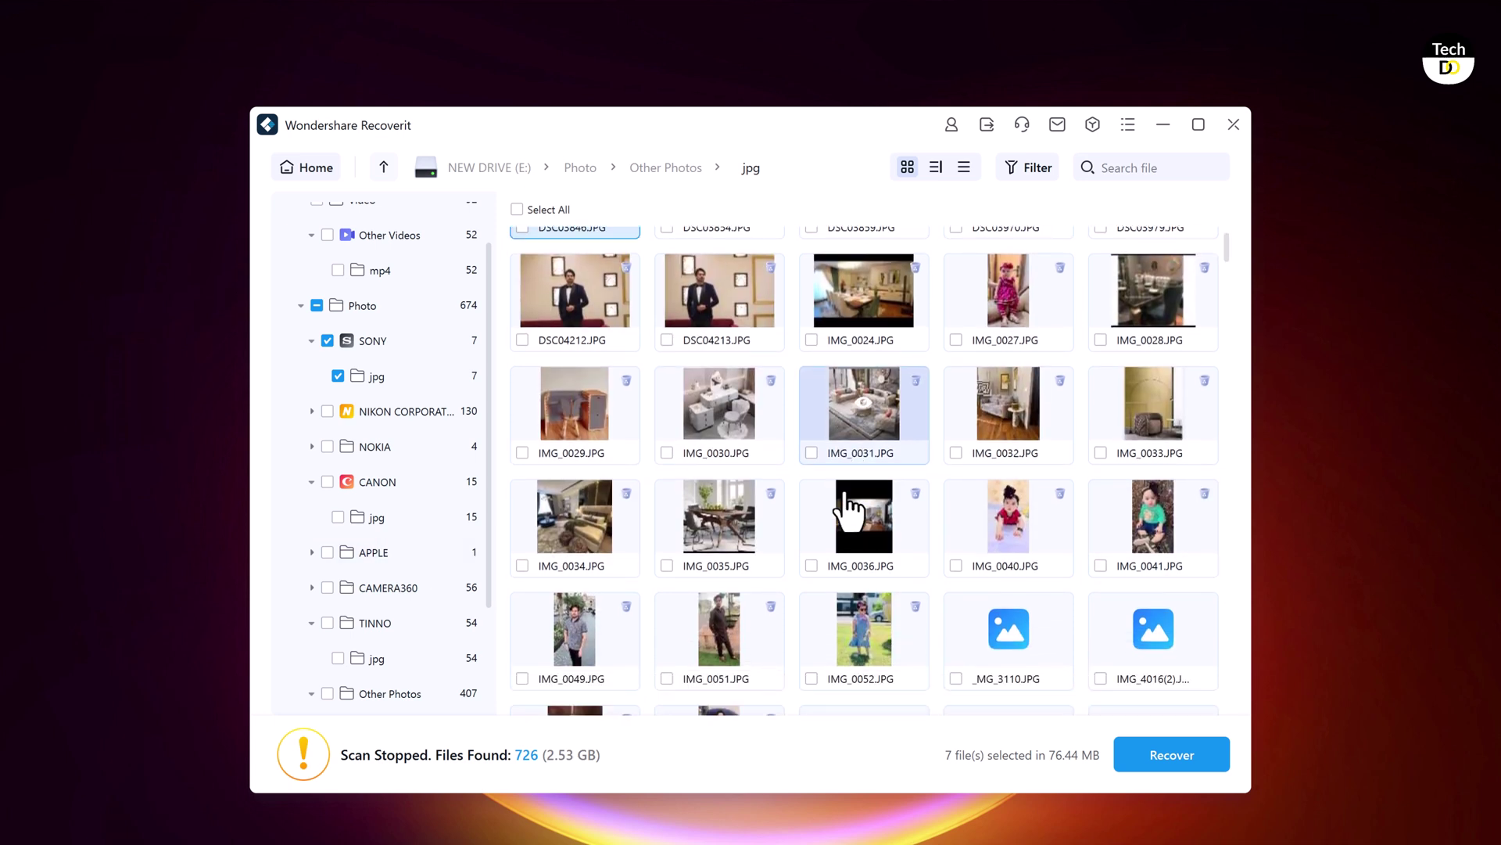
pyautogui.scroll(-2, 848, 510)
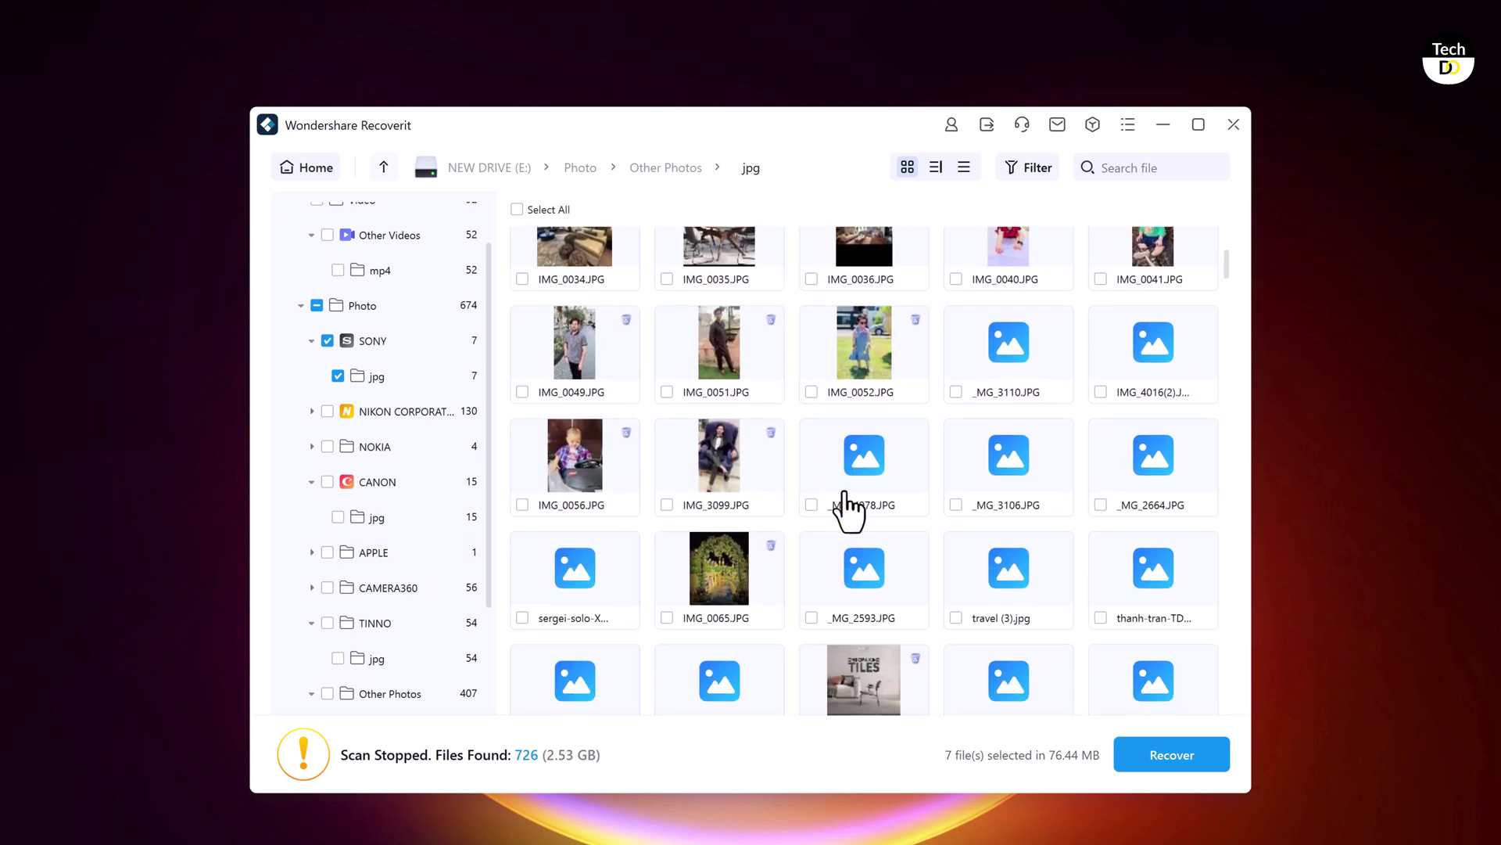
pyautogui.scroll(5, 1017, 514)
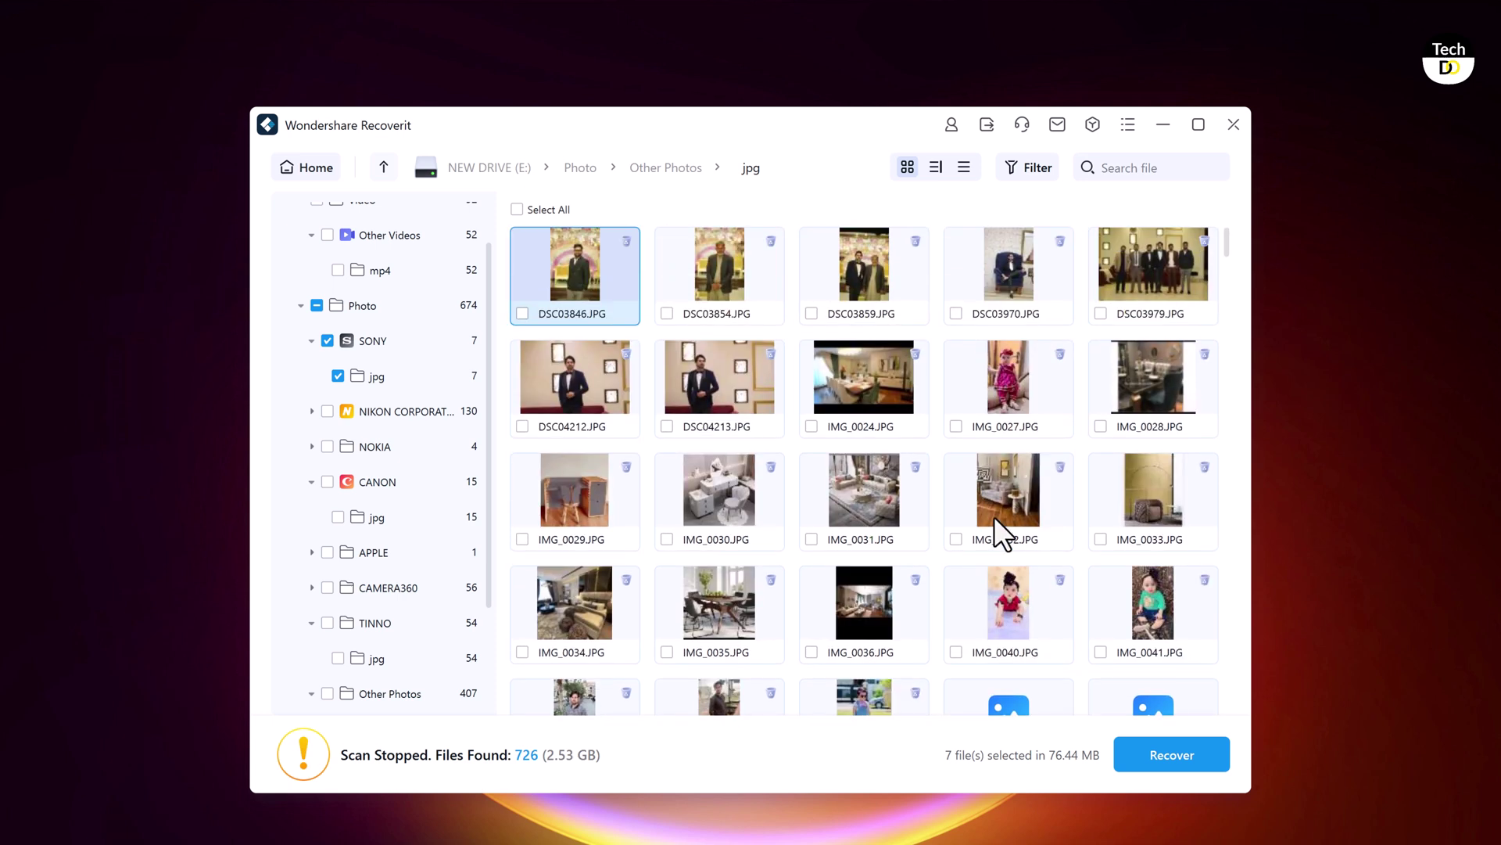
# Select All in the Other Photos jpg folder, bringing the selection to 365 files (385.30 MB)
pyautogui.click(517, 210)
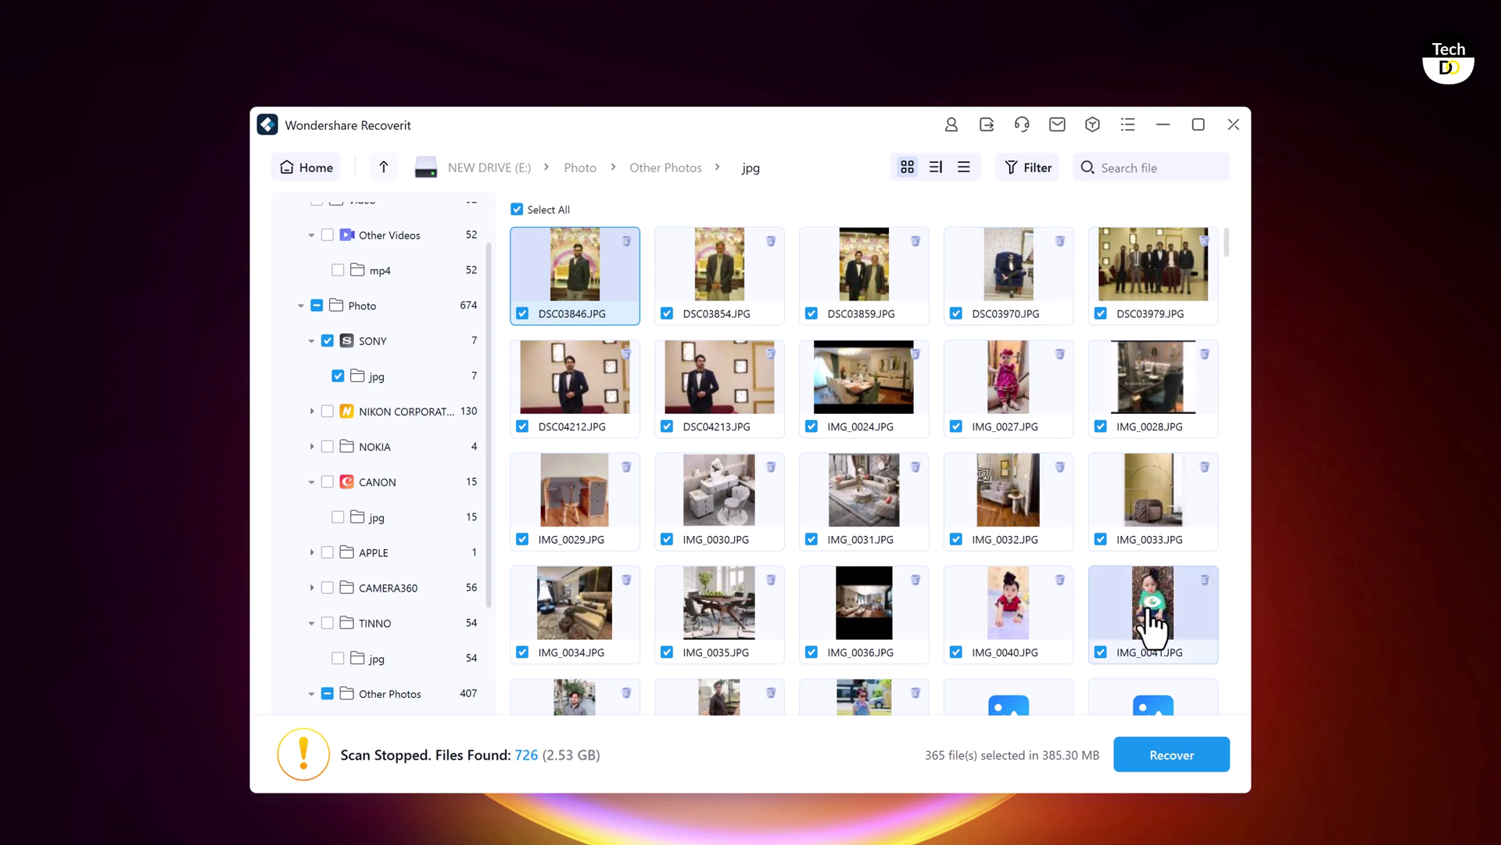
pyautogui.scroll(2, 389, 305)
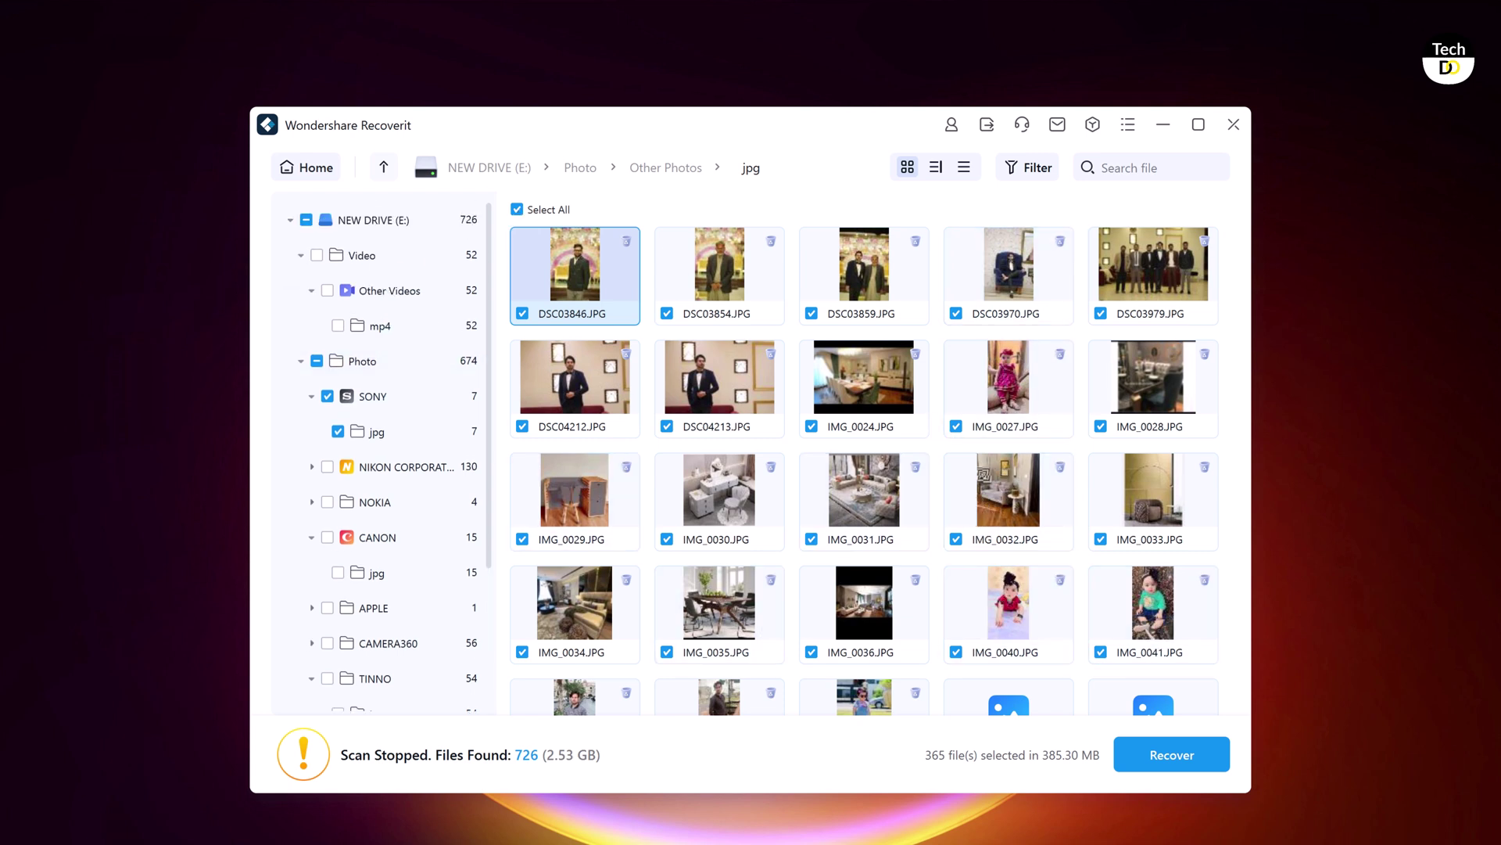